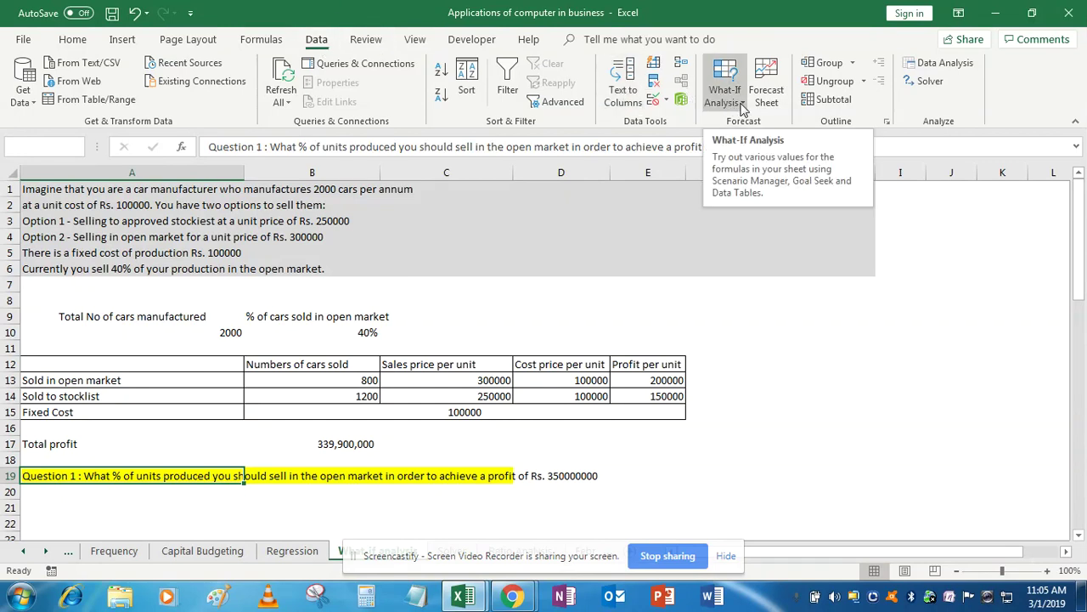
Open and dismiss the What-If Analysis list, then return to the problem statement in A1
{"action": "left_click", "coordinate": [741, 104]}
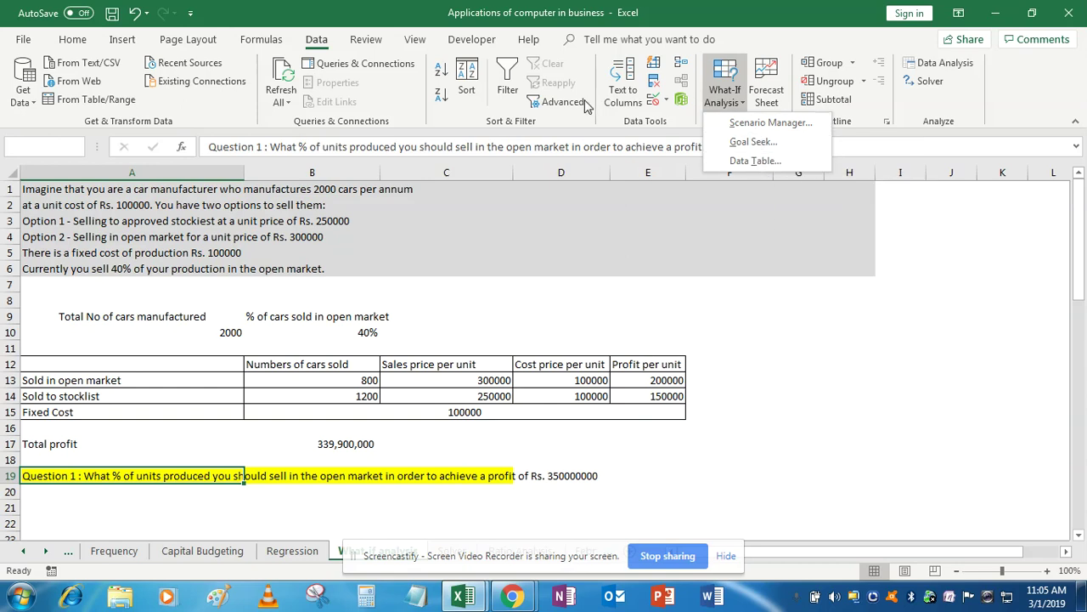
{"action": "left_click", "coordinate": [70, 189]}
{"action": "left_click", "coordinate": [49, 189]}
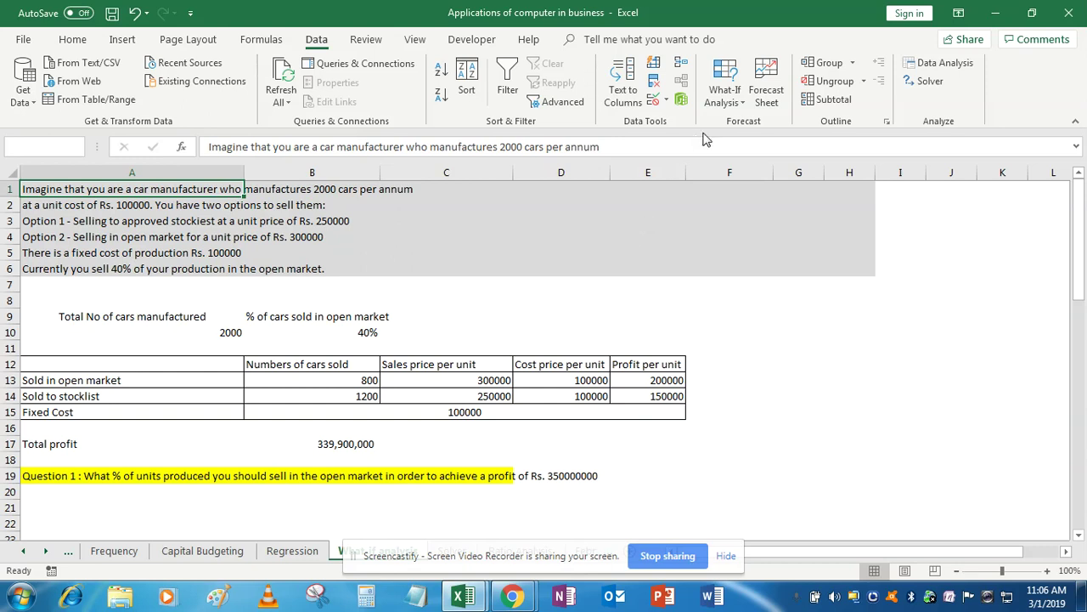
{"action": "left_click", "coordinate": [727, 101]}
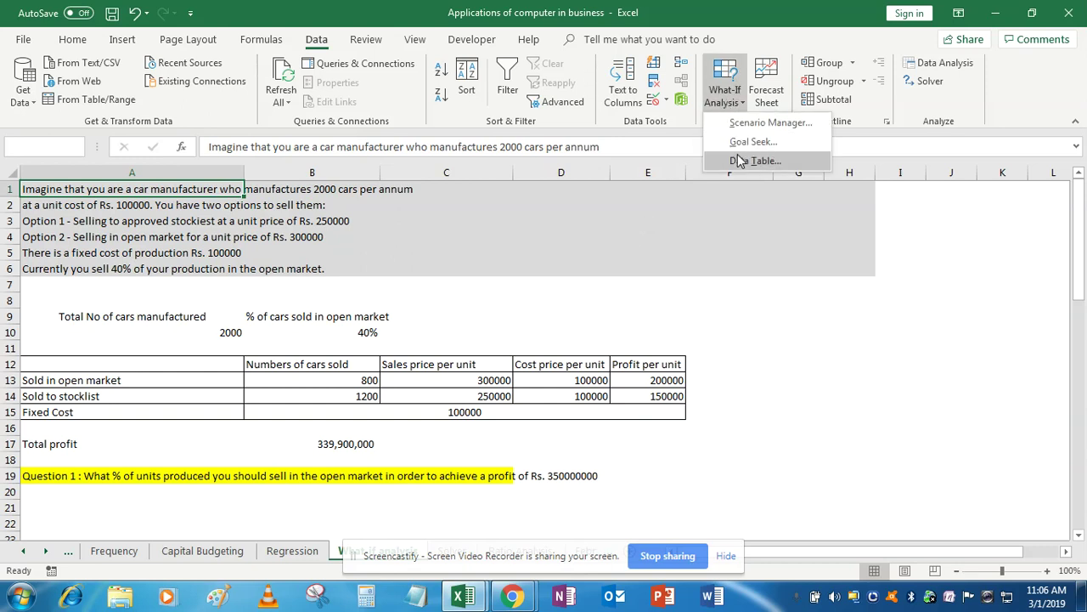
{"action": "left_click", "coordinate": [579, 268]}
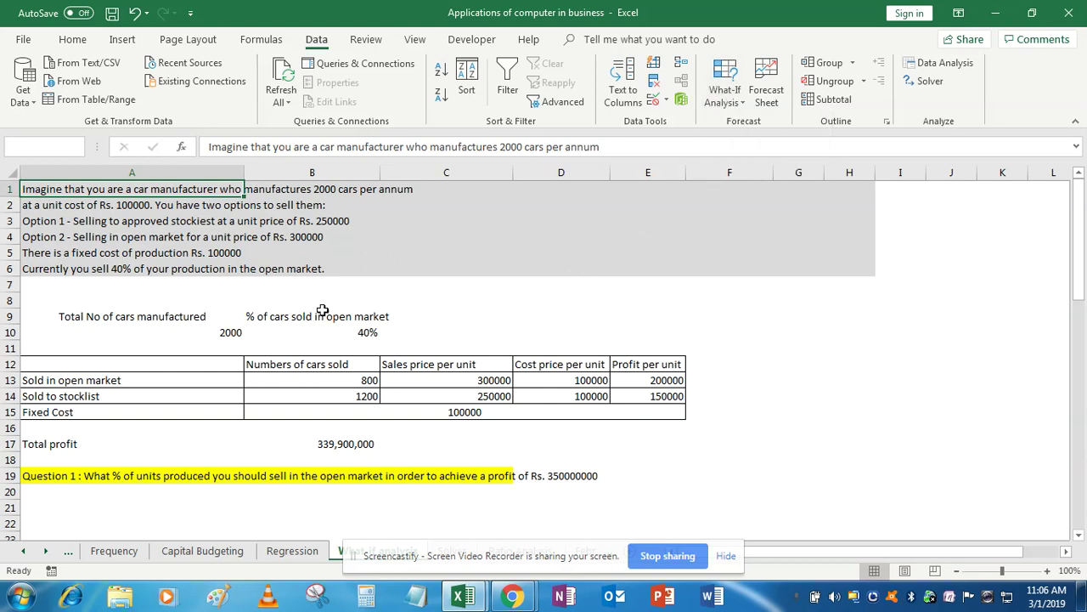
Clear the 2000 and 40% inputs in A10:B10 and the sales-table figures in B13:E15
{"action": "left_click", "coordinate": [232, 339]}
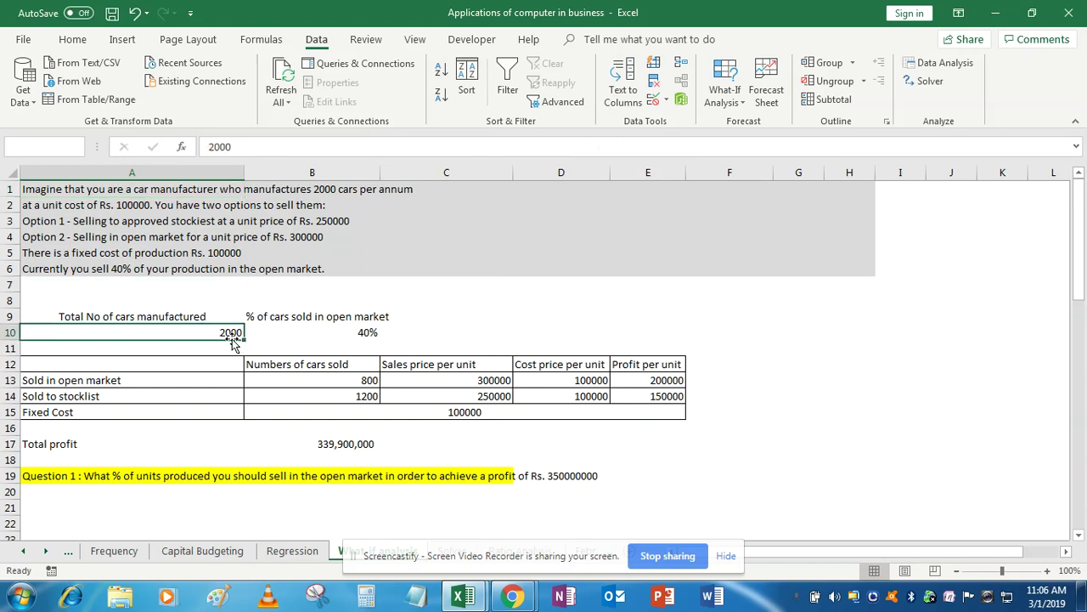
{"action": "key", "text": "shift+Right"}
{"action": "key", "text": "shift+Right"}
{"action": "key", "text": "shift+Left"}
{"action": "key", "text": "Delete"}
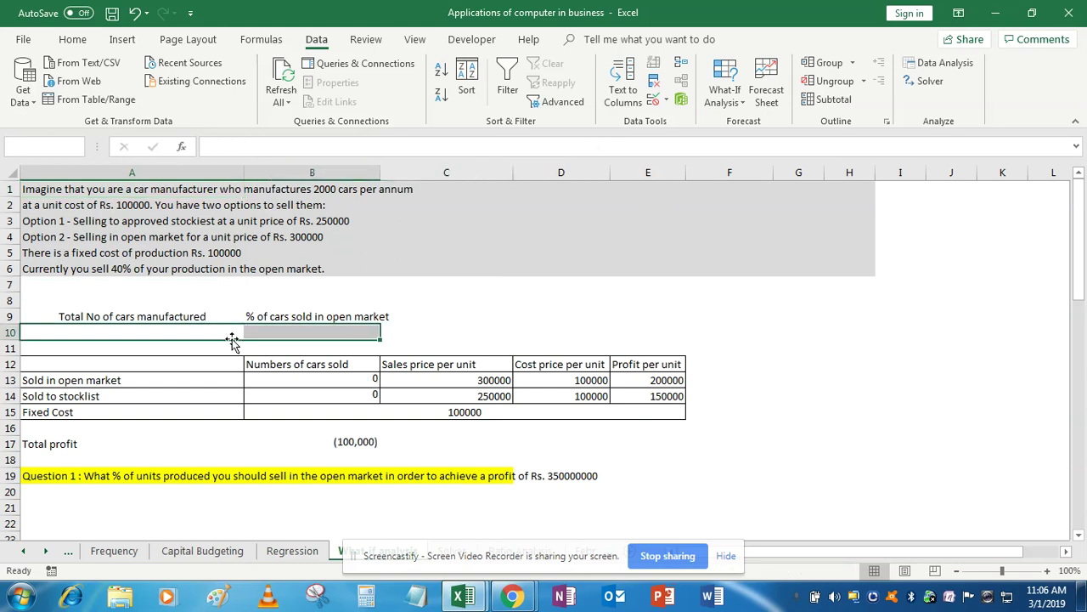
{"action": "key", "text": "Down"}
{"action": "key", "text": "Down"}
{"action": "key", "text": "Down"}
{"action": "key", "text": "Right"}
{"action": "key", "text": "shift+Right"}
{"action": "key", "text": "shift+Right"}
{"action": "key", "text": "shift+Right"}
{"action": "key", "text": "shift+Down"}
{"action": "key", "text": "shift+Down"}
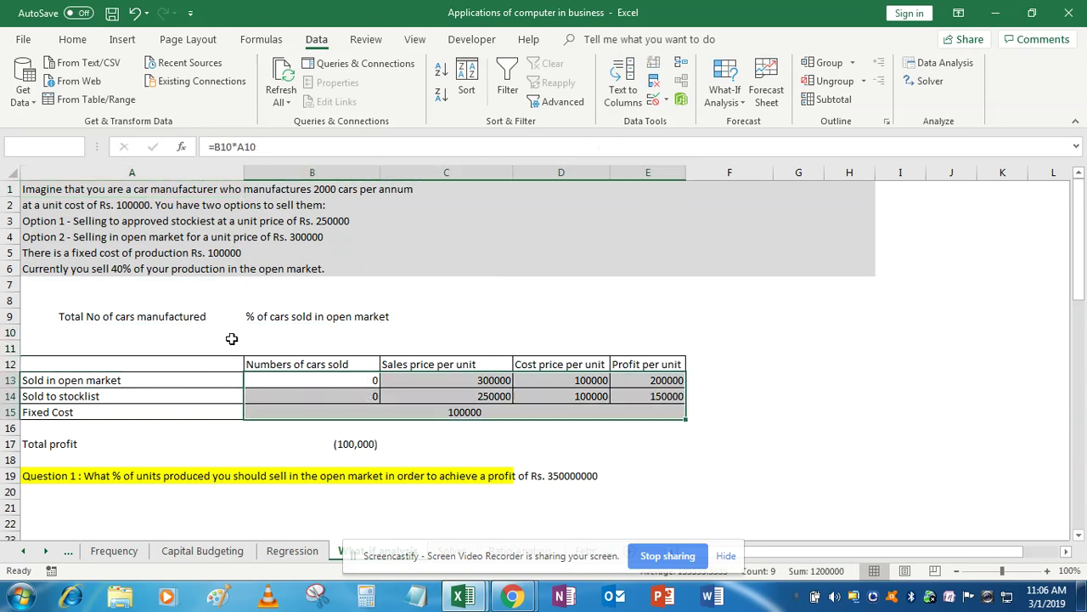
{"action": "key", "text": "Delete"}
Delete the total profit formula in B17 and return to cell A10
{"action": "key", "text": "Down"}
{"action": "key", "text": "Down"}
{"action": "key", "text": "Down"}
{"action": "key", "text": "Down"}
{"action": "key", "text": "Delete"}
{"action": "key", "text": "Up"}
{"action": "key", "text": "Up"}
{"action": "key", "text": "Up"}
{"action": "key", "text": "Up"}
{"action": "key", "text": "Up"}
{"action": "key", "text": "Up"}
{"action": "key", "text": "Up"}
{"action": "key", "text": "Up"}
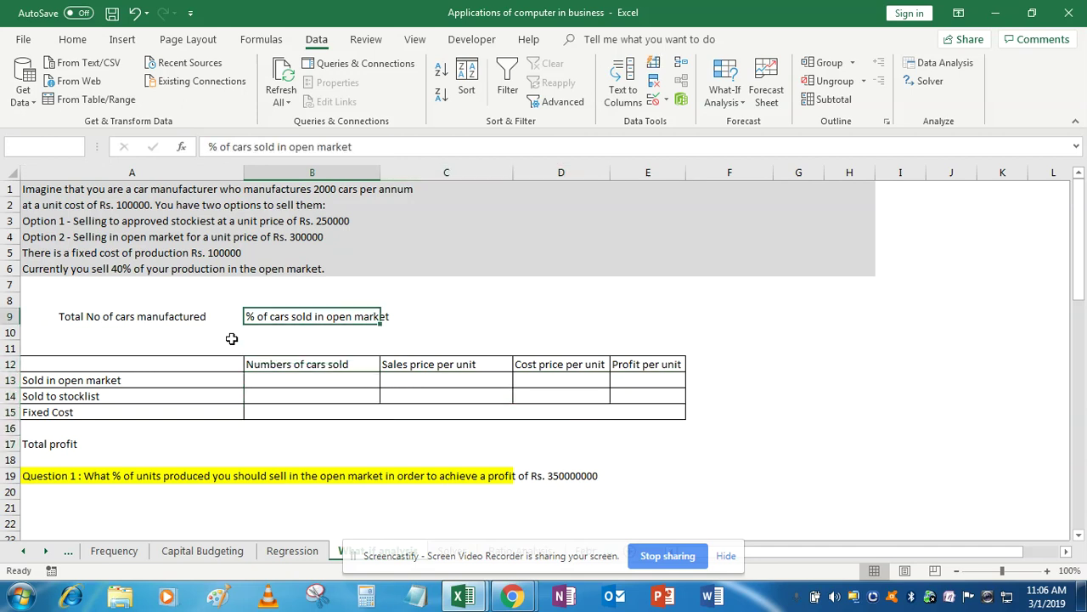
{"action": "key", "text": "Left"}
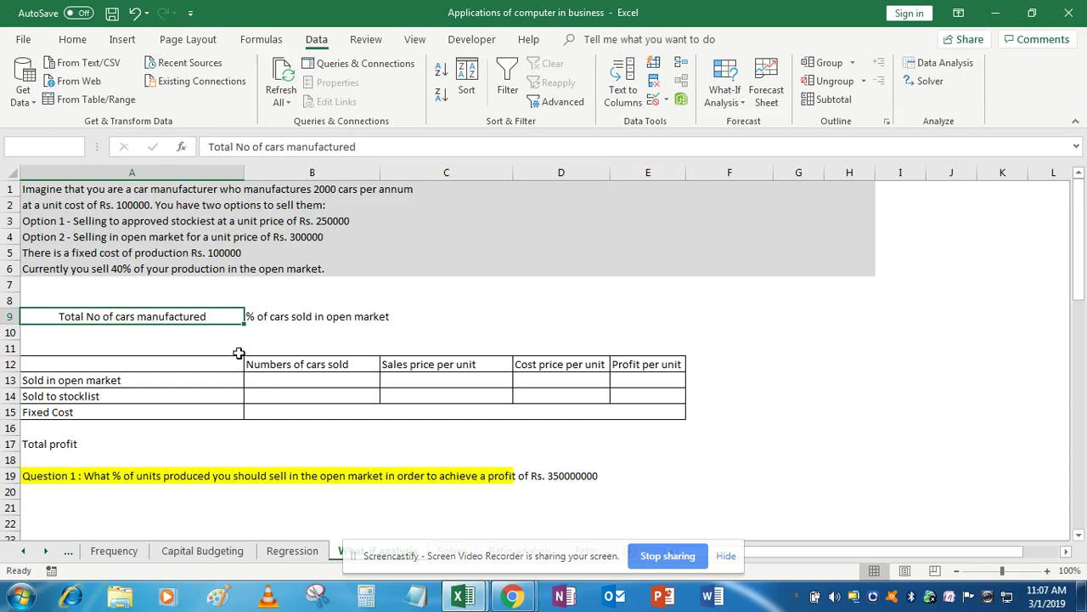
{"action": "key", "text": "Return"}
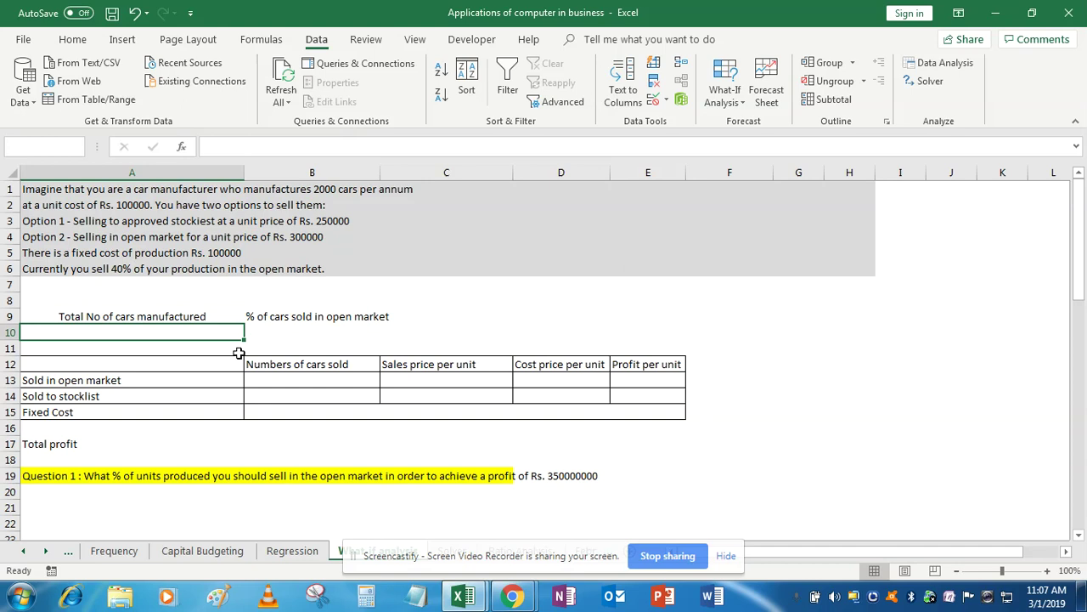
Enter 2000 total cars in A10 and 40% open-market share in B10
{"action": "type", "text": "2000"}
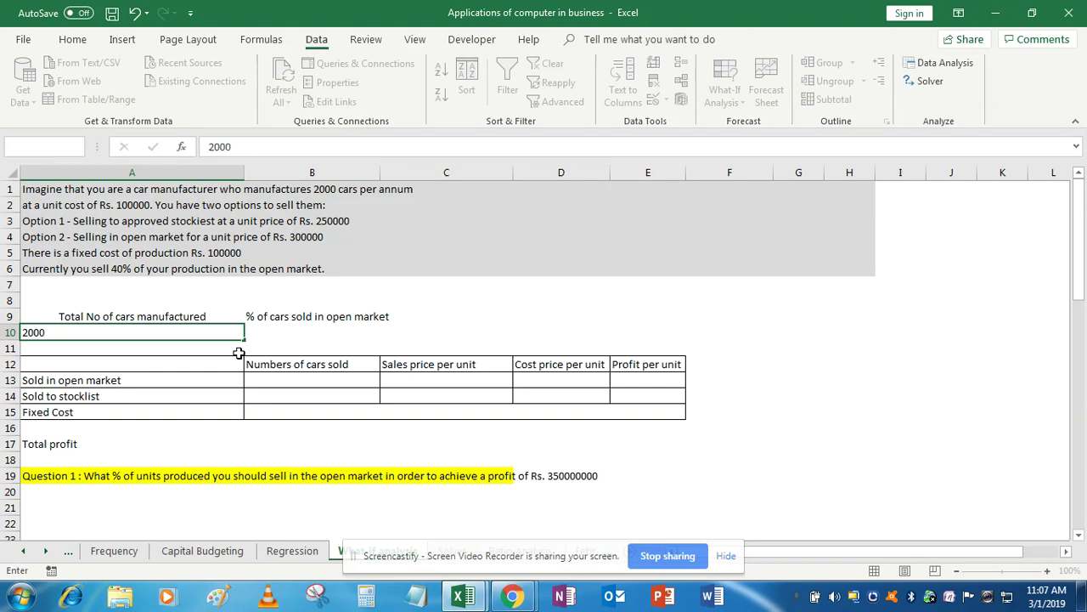
{"action": "key", "text": "Return"}
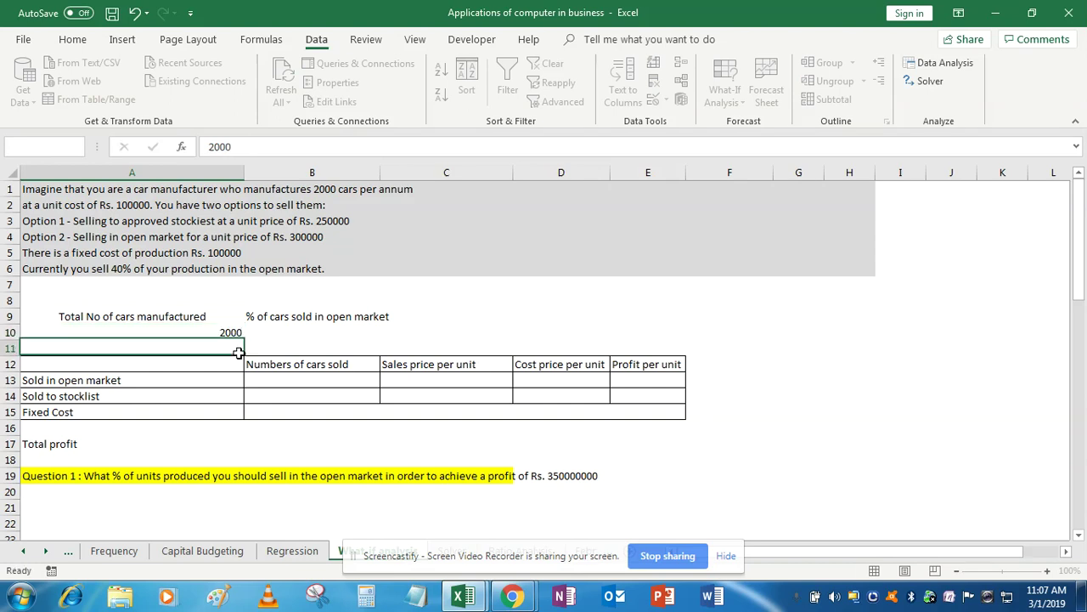
{"action": "key", "text": "Up"}
{"action": "key", "text": "Right"}
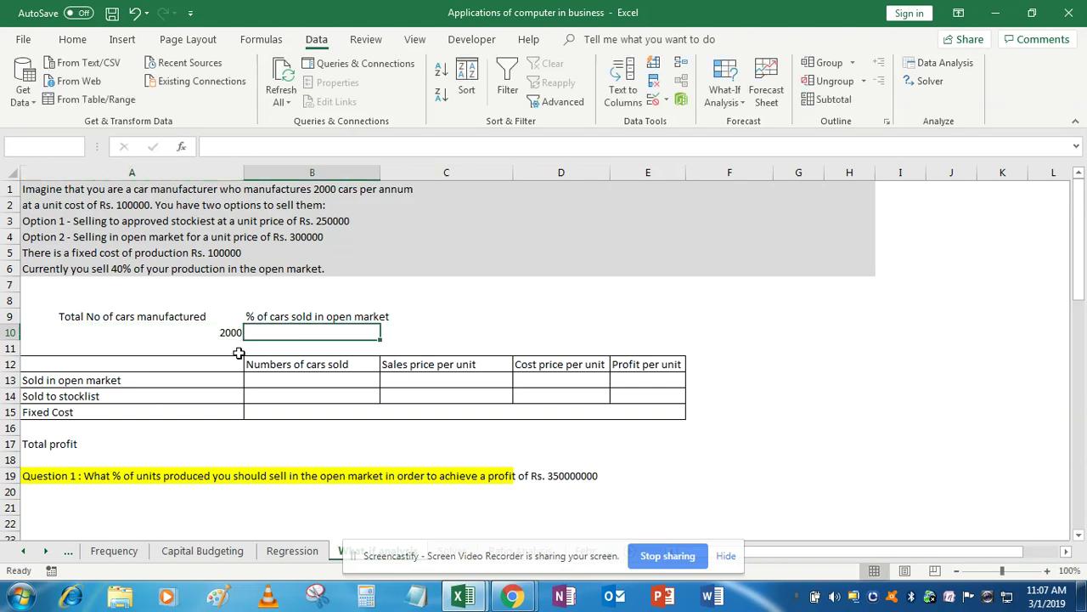
{"action": "type", "text": "40%"}
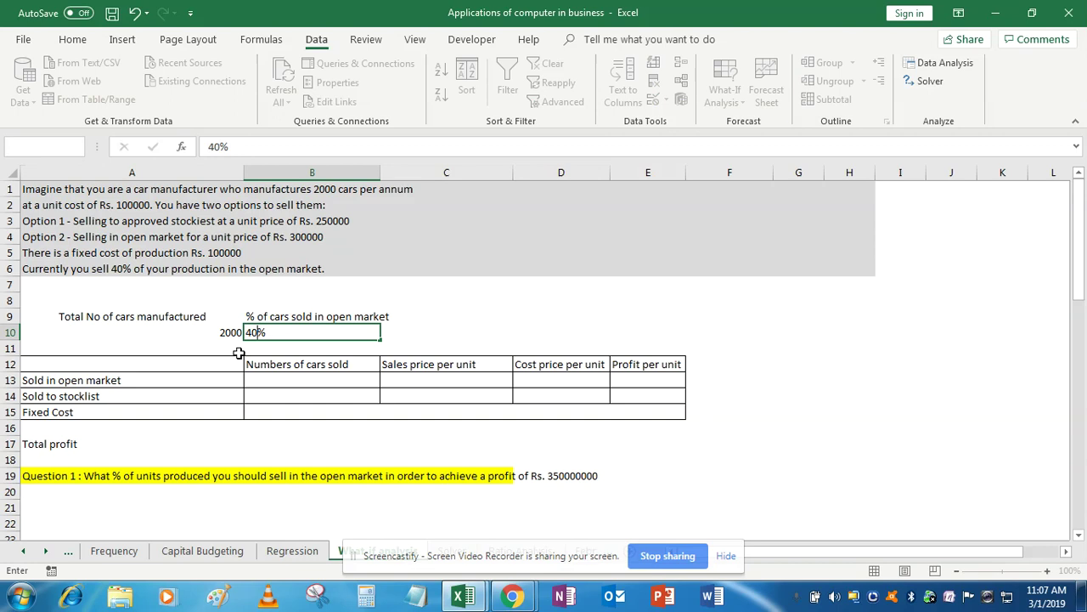
{"action": "key", "text": "Return"}
{"action": "key", "text": "Down"}
{"action": "key", "text": "Down"}
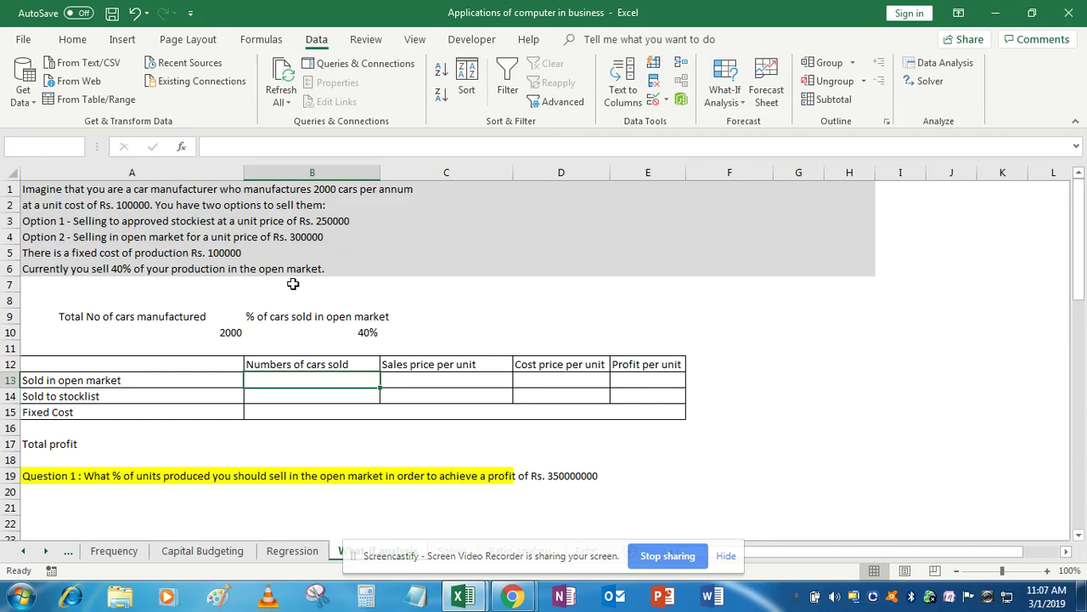
Enter =B10*A10 in B13 to get 800 cars sold in the open market
{"action": "type", "text": "="}
{"action": "key", "text": "Up"}
{"action": "key", "text": "Up"}
{"action": "key", "text": "Up"}
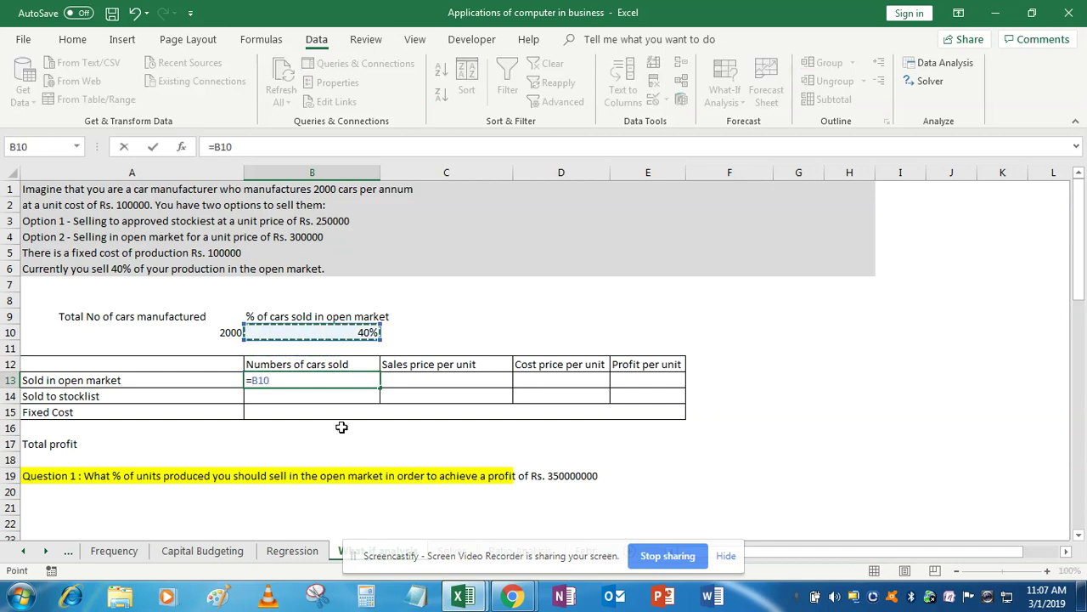
{"action": "type", "text": "*"}
{"action": "key", "text": "Left"}
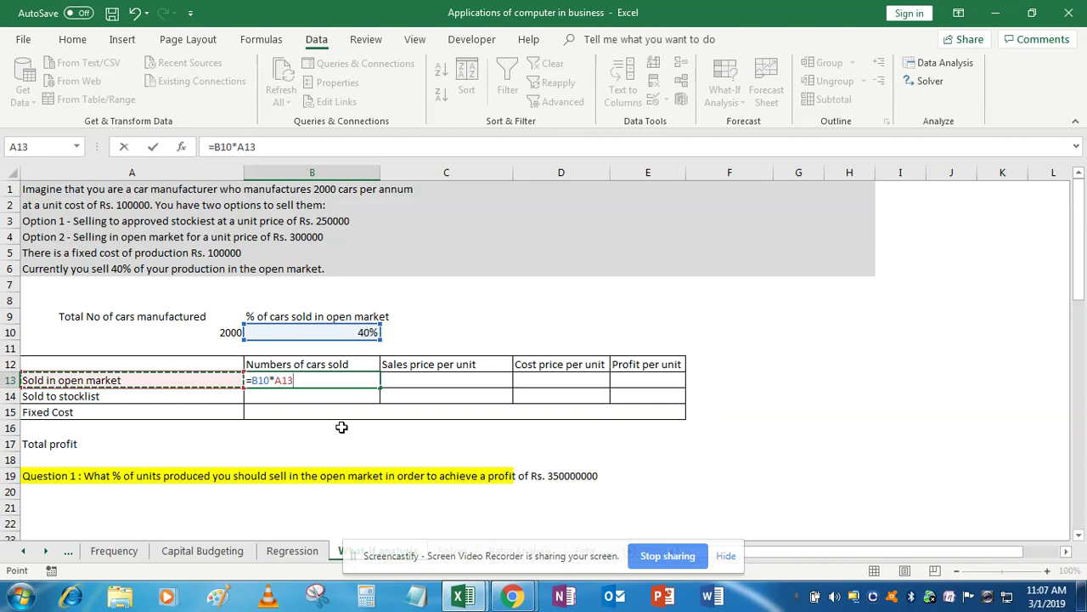
{"action": "key", "text": "Up"}
{"action": "key", "text": "Up"}
{"action": "key", "text": "Up"}
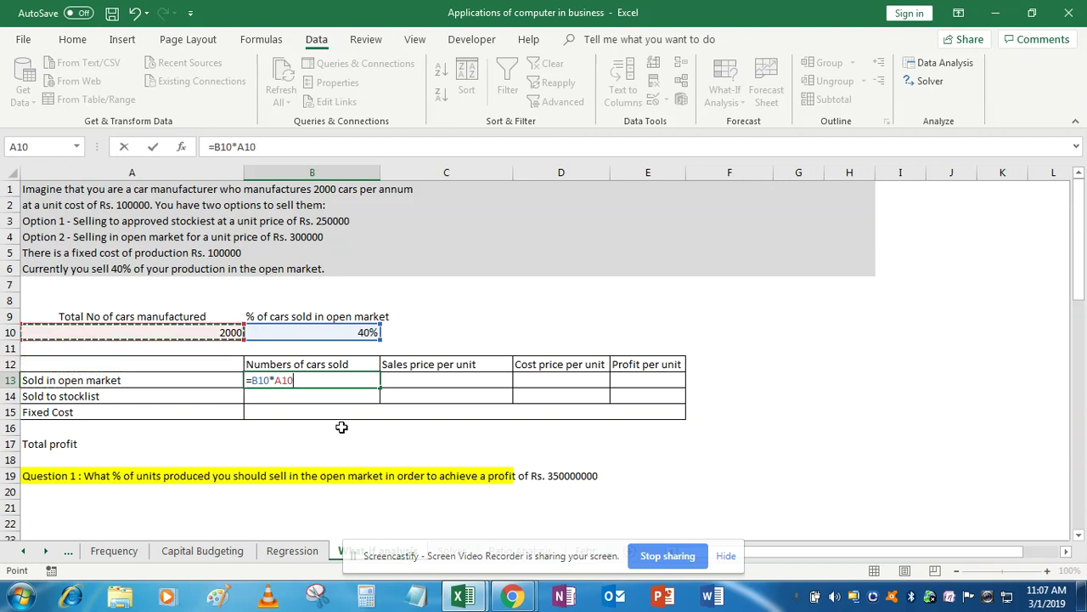
{"action": "key", "text": "Return"}
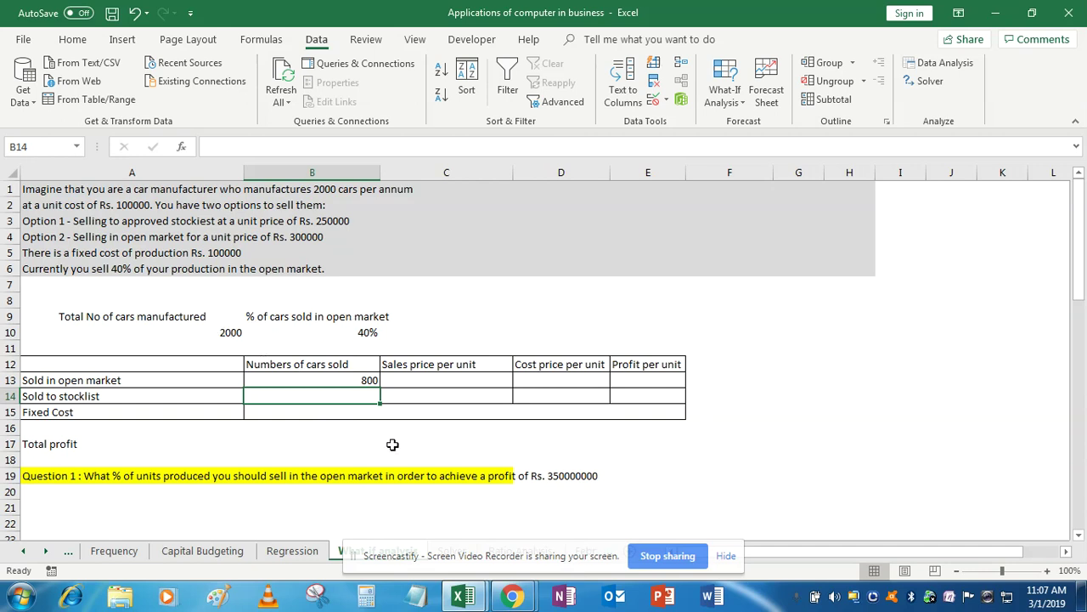
Enter =A10-B13 in B14 to get 1200 cars sold to the stockist
{"action": "type", "text": "=["}
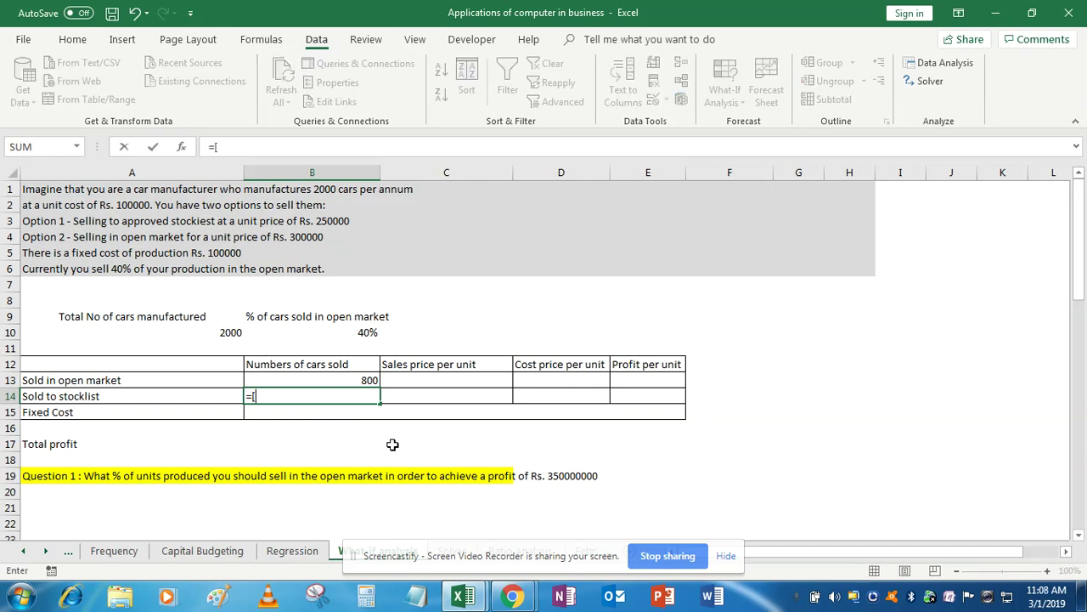
{"action": "key", "text": "BackSpace"}
{"action": "key", "text": "Up"}
{"action": "key", "text": "Up"}
{"action": "key", "text": "Up"}
{"action": "key", "text": "Up"}
{"action": "key", "text": "Left"}
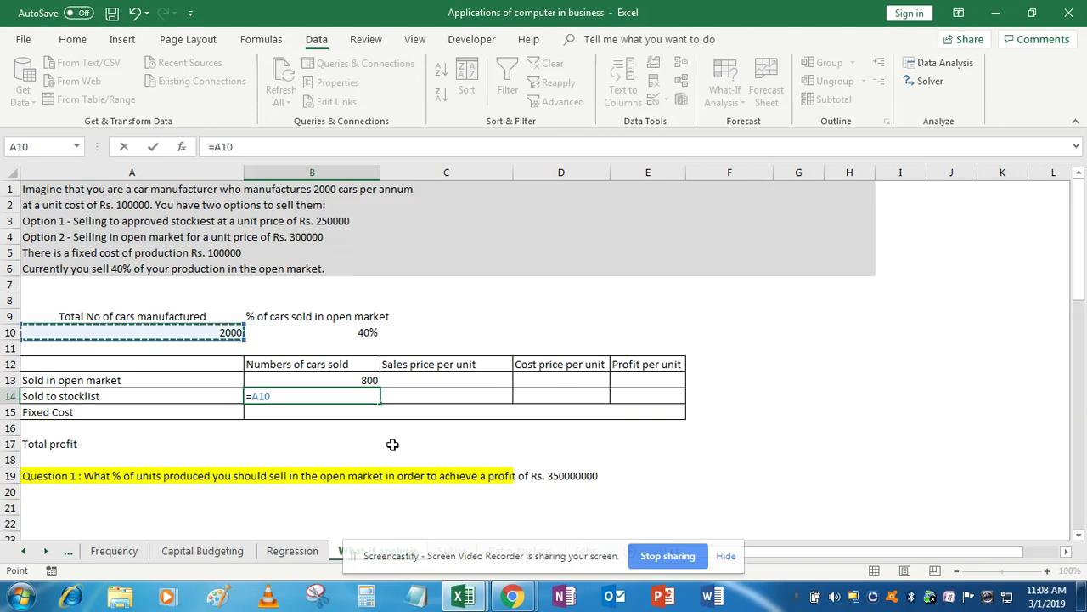
{"action": "type", "text": "-"}
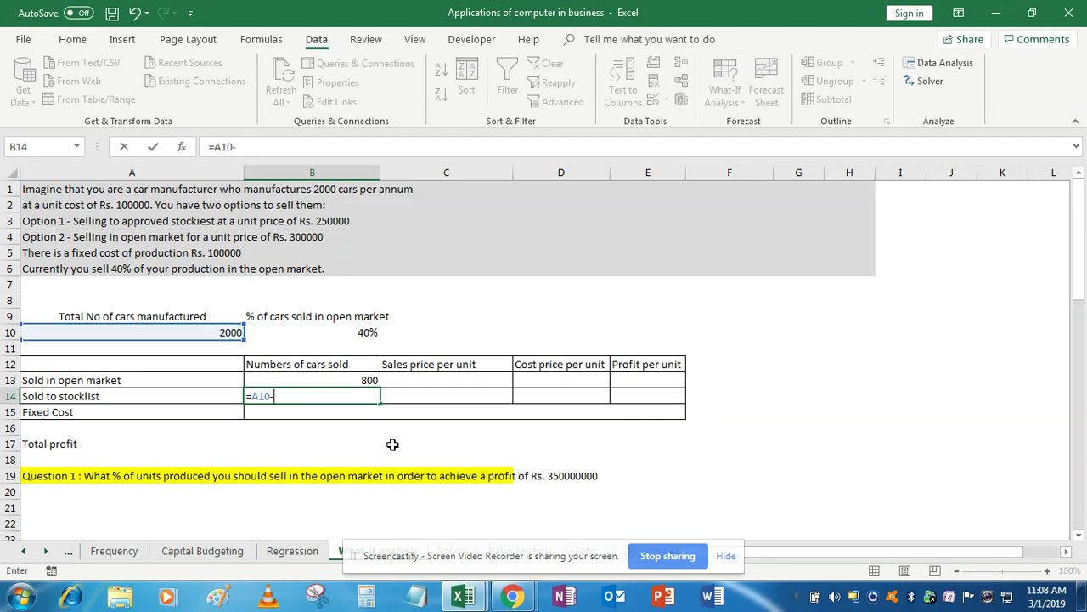
{"action": "key", "text": "Up"}
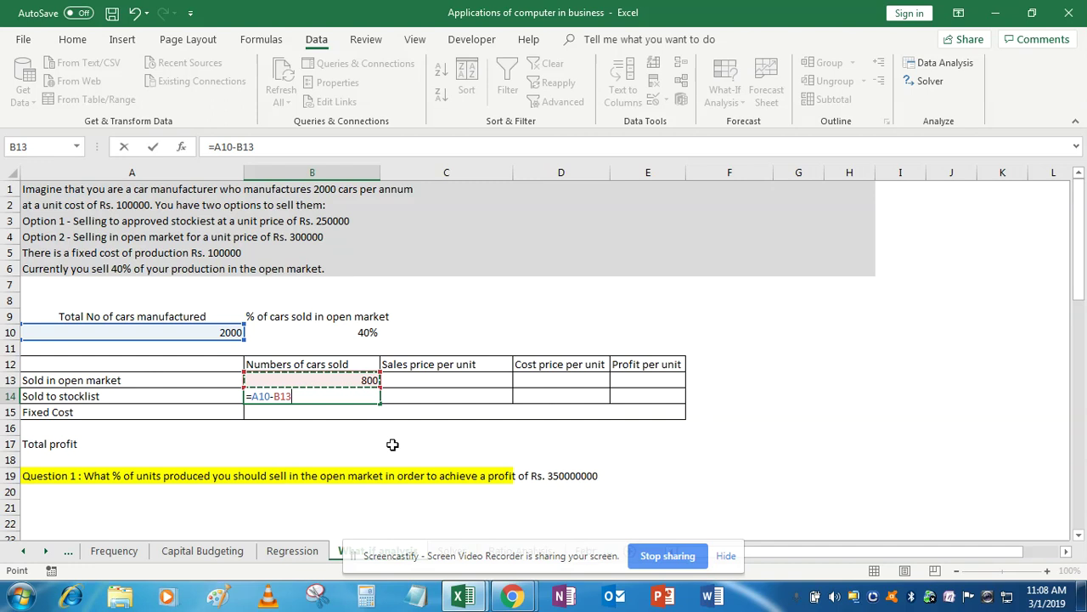
{"action": "key", "text": "Return"}
{"action": "key", "text": "Up"}
{"action": "key", "text": "Up"}
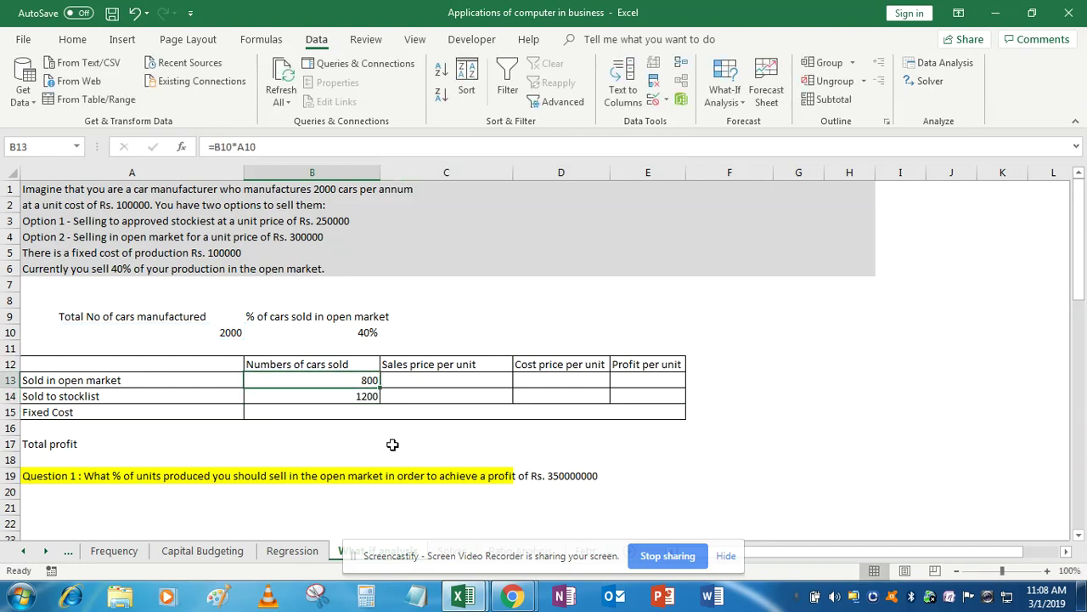
{"action": "key", "text": "Right"}
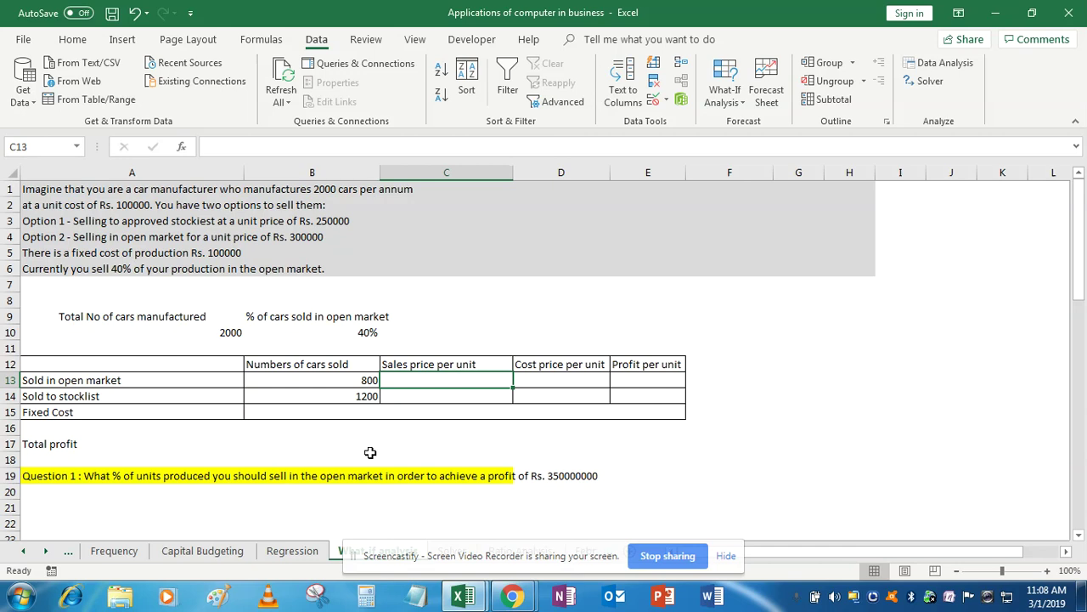
Enter sales prices of 300000 (open market) and 250000 (stockist)
{"action": "type", "text": "300000"}
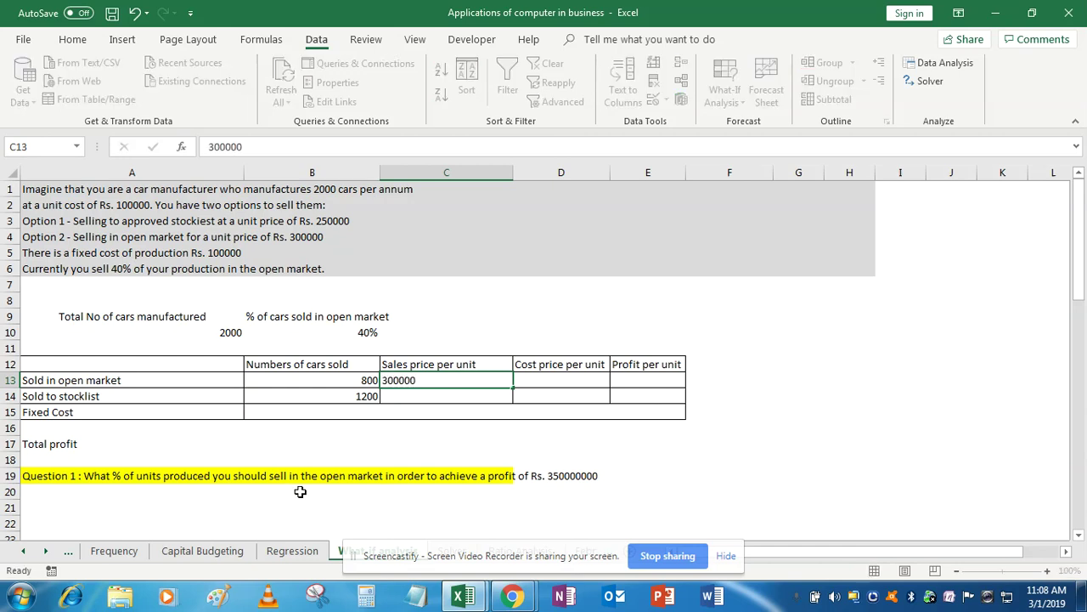
{"action": "key", "text": "Return"}
{"action": "type", "text": "250000"}
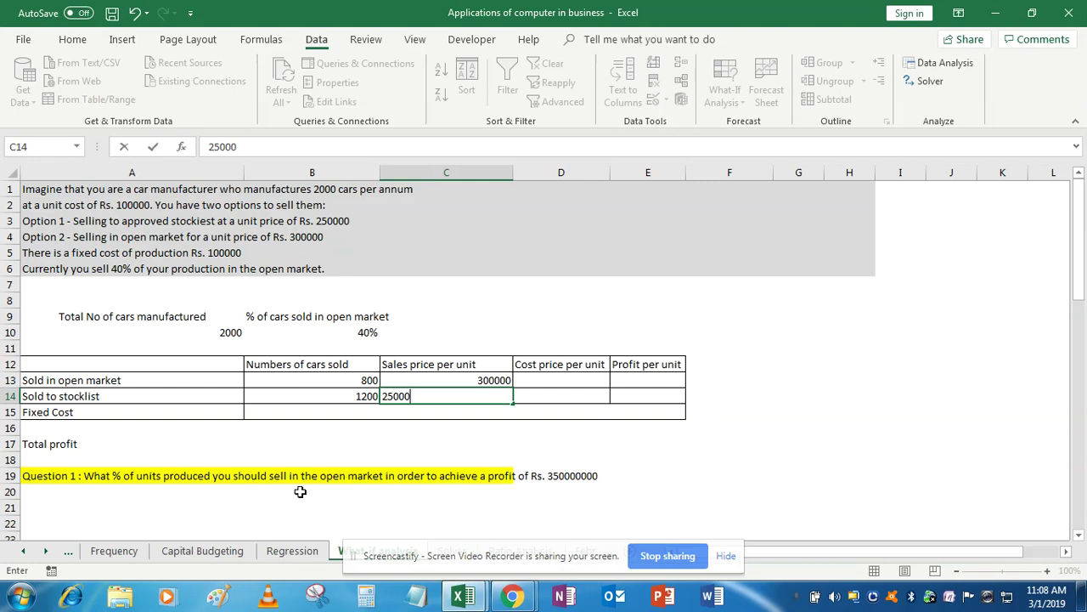
{"action": "key", "text": "Return"}
{"action": "key", "text": "Up"}
{"action": "key", "text": "Up"}
{"action": "key", "text": "Right"}
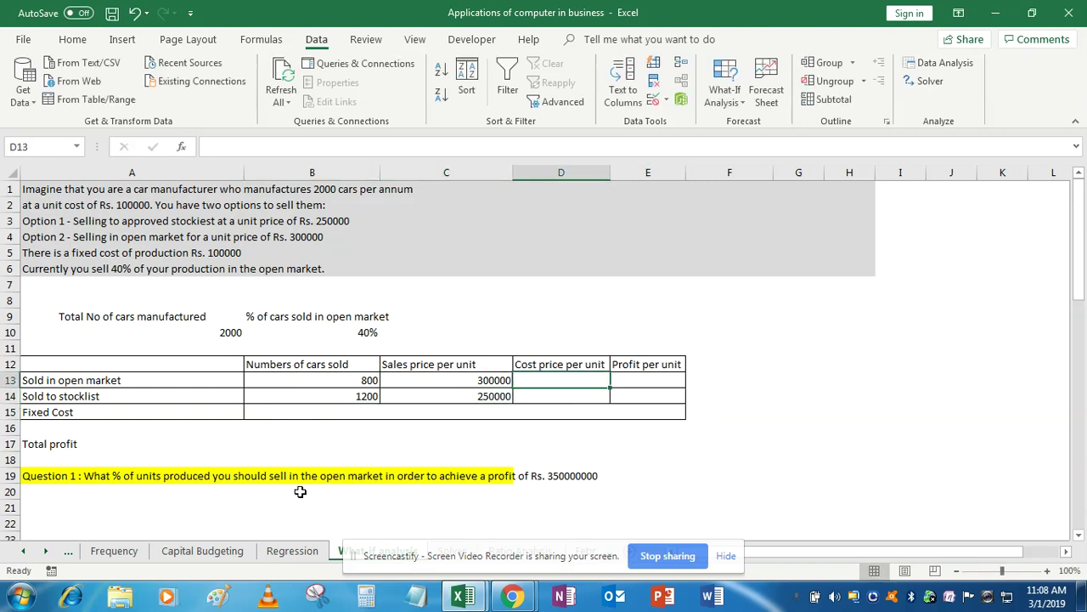
Set a 100000 cost price in D13 and fill it down to D14
{"action": "type", "text": "100000"}
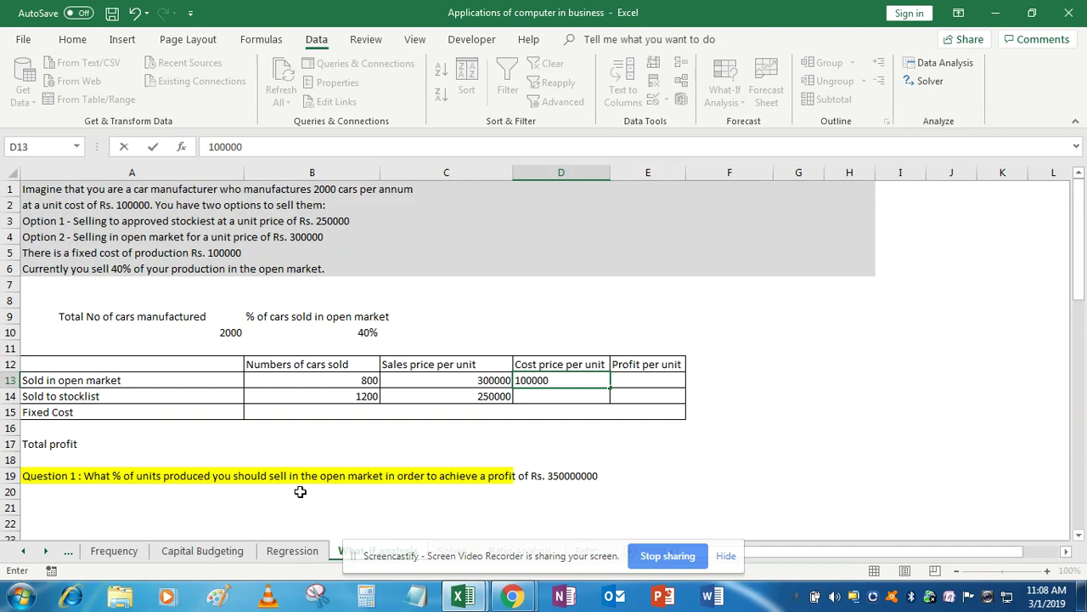
{"action": "key", "text": "Return"}
{"action": "key", "text": "ctrl+d"}
{"action": "key", "text": "Right"}
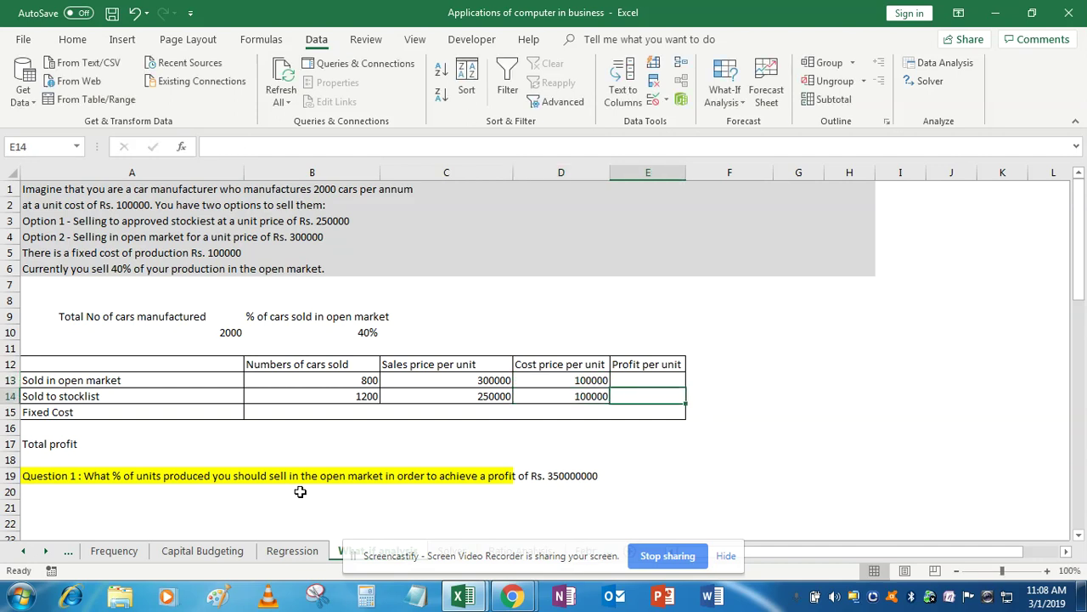
Compute profit per unit with =C13-D13 in E13, filled down to E14
{"action": "key", "text": "Up"}
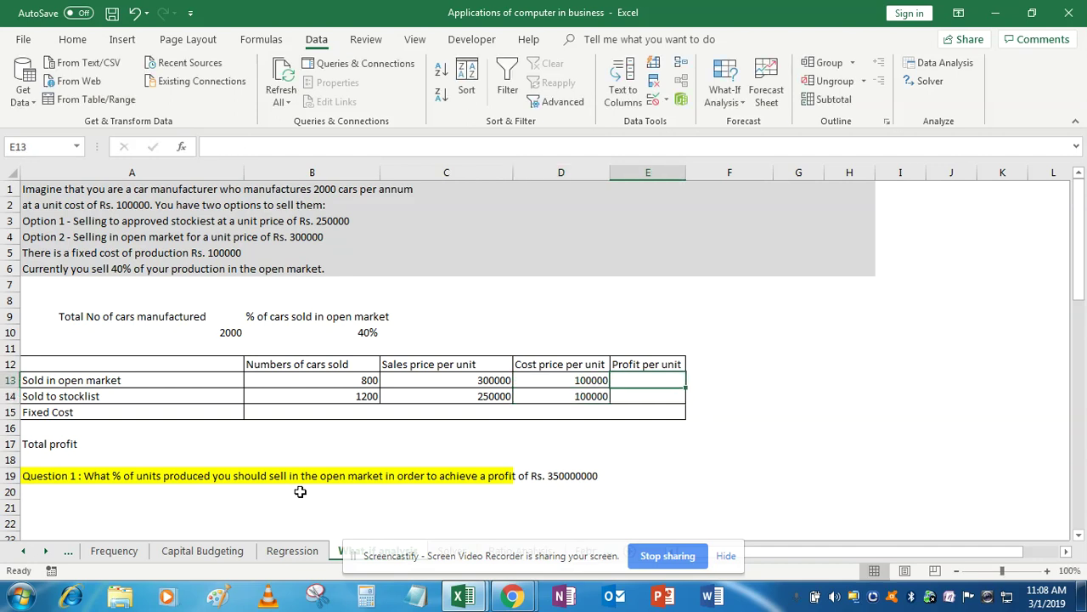
{"action": "type", "text": "="}
{"action": "key", "text": "Left"}
{"action": "key", "text": "Left"}
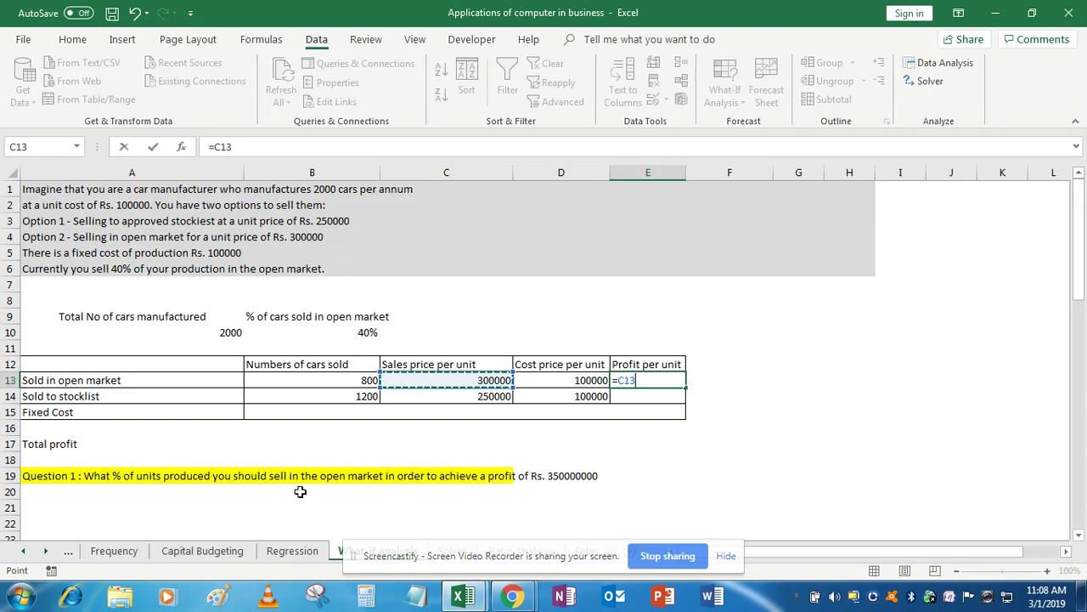
{"action": "type", "text": "-"}
{"action": "key", "text": "Left"}
{"action": "key", "text": "Return"}
{"action": "key", "text": "Up"}
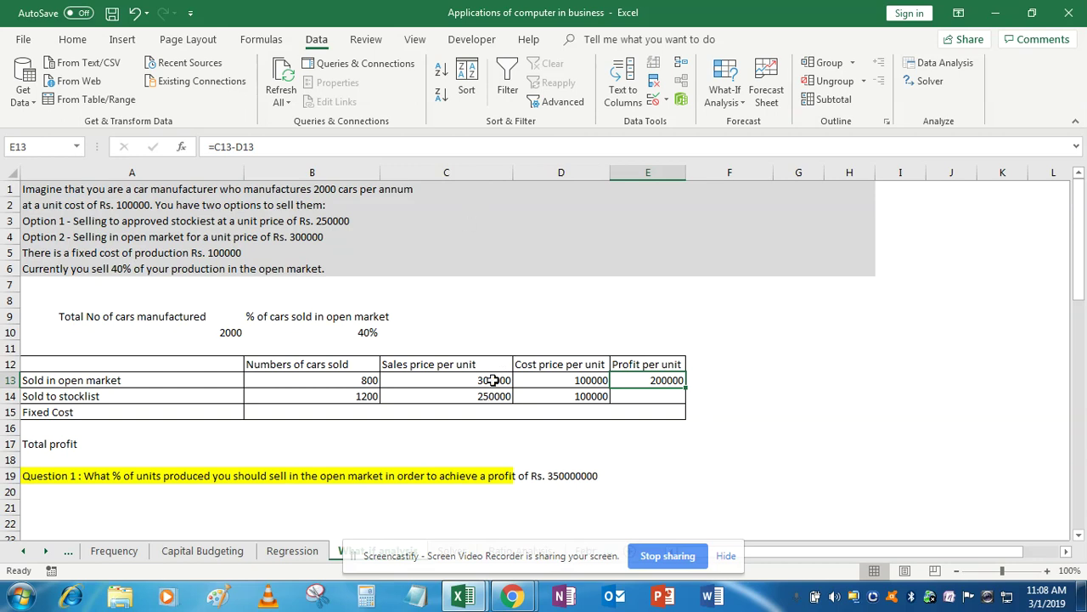
{"action": "key", "text": "Down"}
{"action": "key", "text": "ctrl+d"}
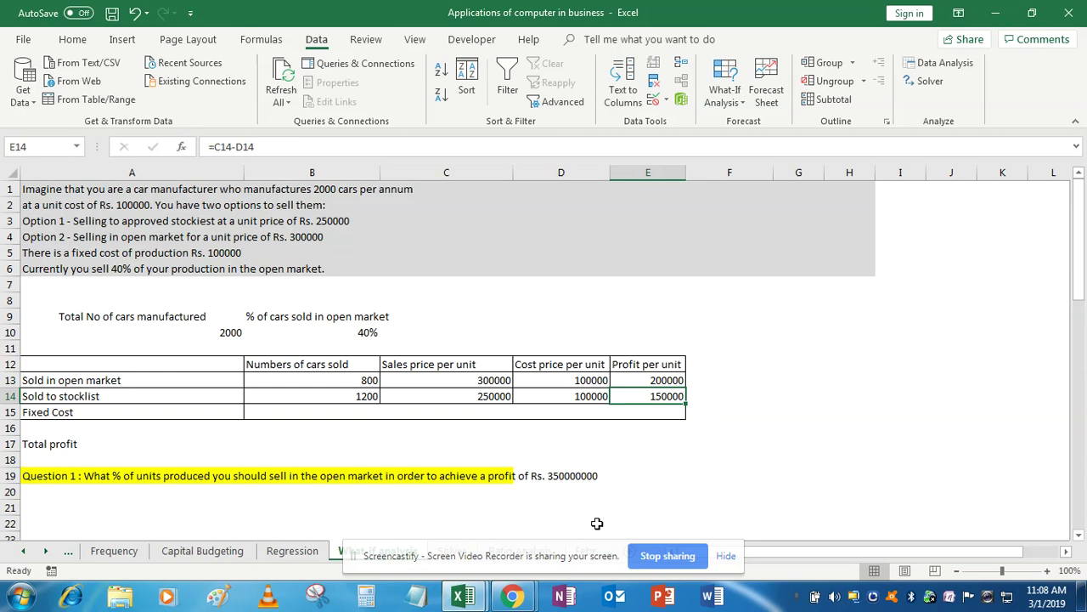
{"action": "key", "text": "Left"}
{"action": "key", "text": "Left"}
{"action": "key", "text": "Down"}
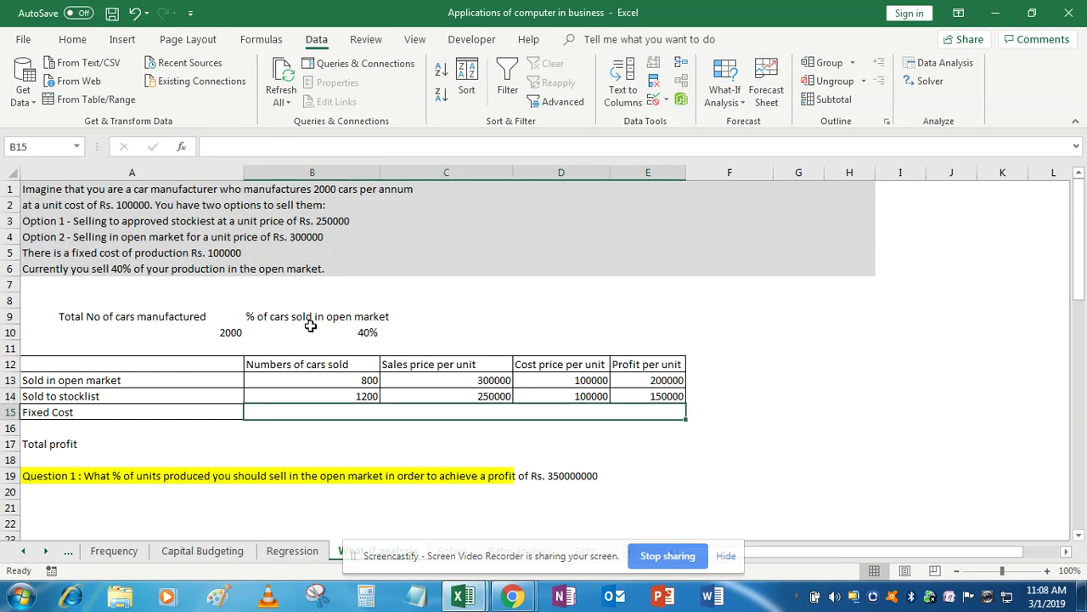
Enter 100000 as the fixed cost in B15 and move to B17
{"action": "type", "text": "100000"}
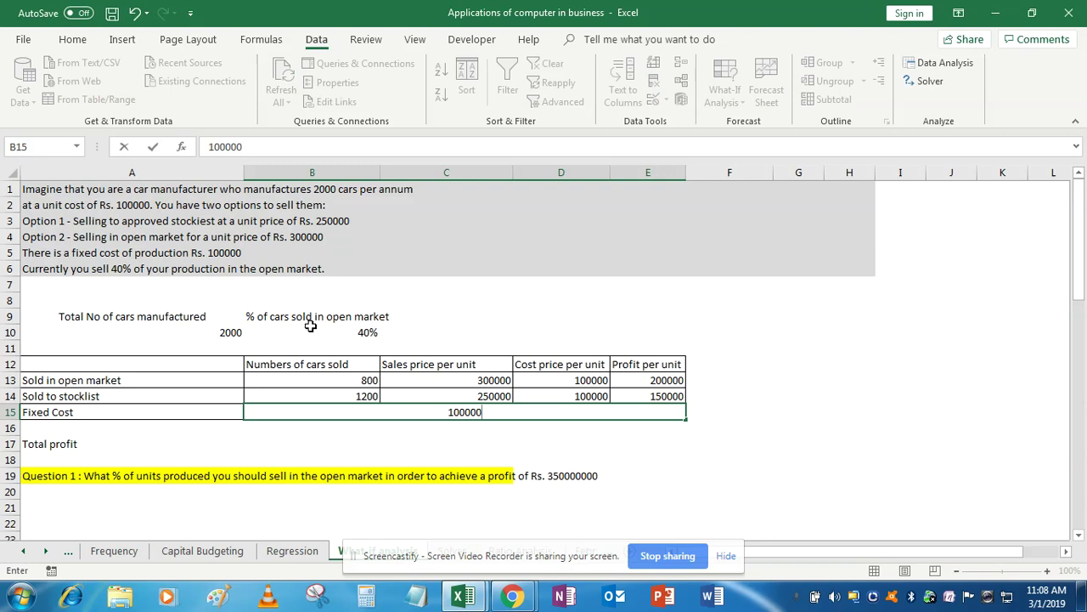
{"action": "key", "text": "Return"}
{"action": "key", "text": "Down"}
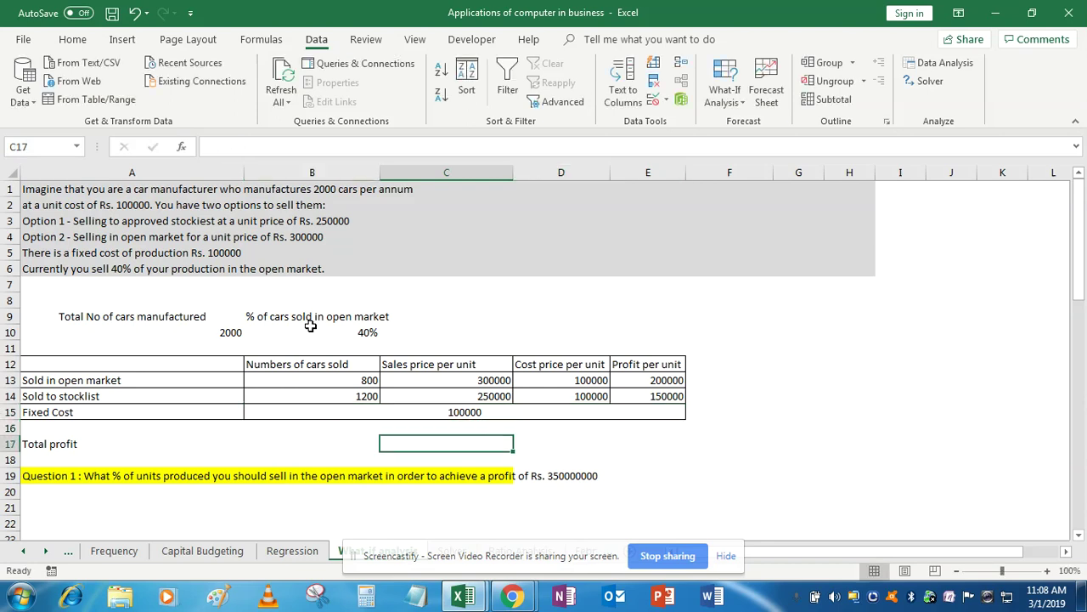
{"action": "key", "text": "Left"}
{"action": "key", "text": "Left"}
{"action": "key", "text": "Right"}
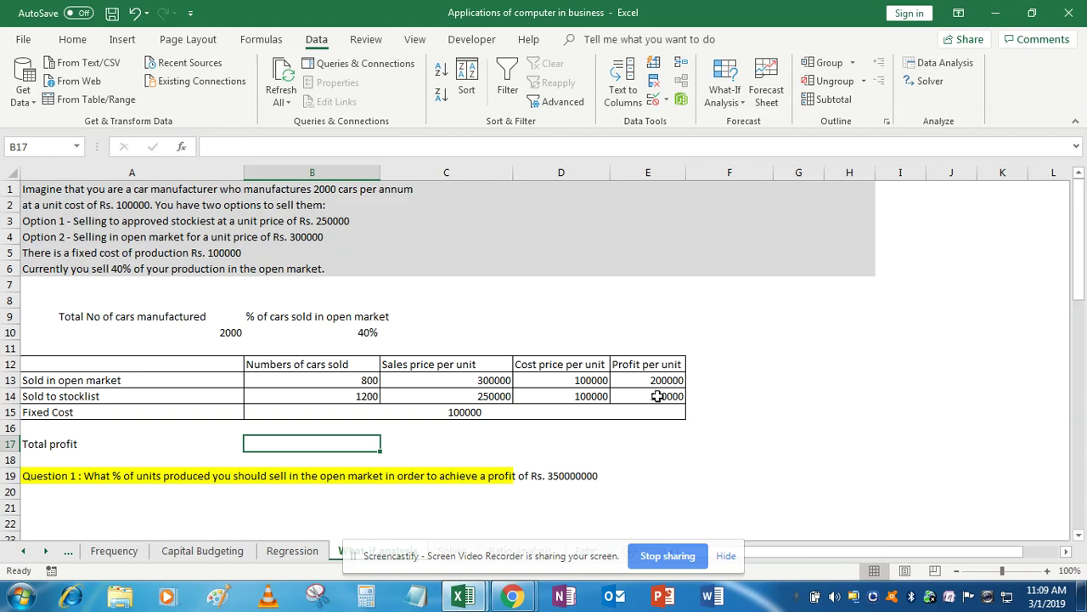
Enter =SUMPRODUCT(B13:B14,E13:E14)-B15 in B17, giving 339,900,000
{"action": "type", "text": "=SUMPR"}
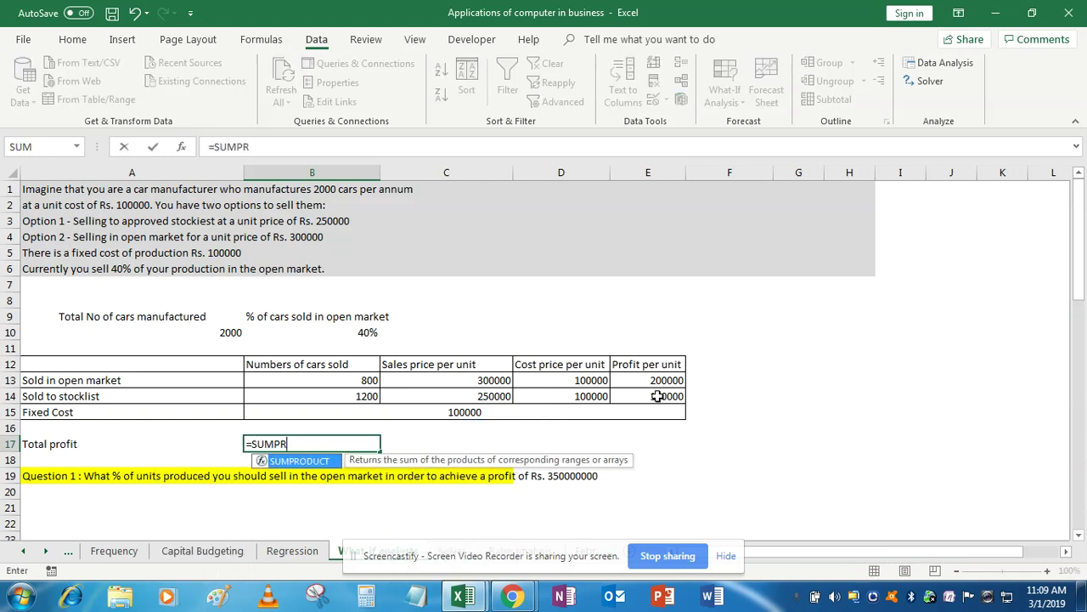
{"action": "key", "text": "Tab"}
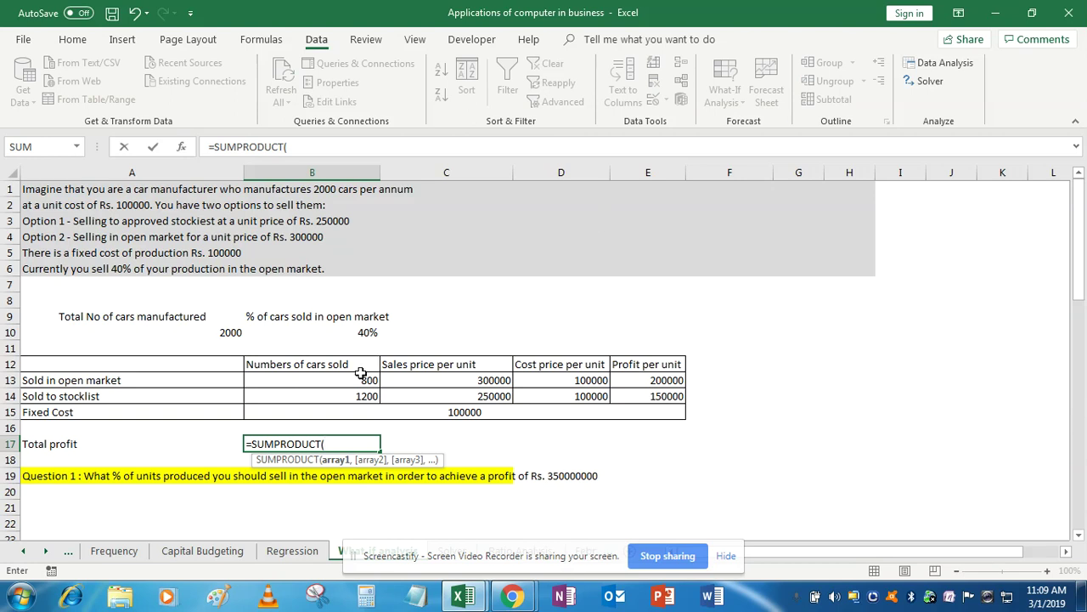
{"action": "left_click_drag", "start_coordinate": [360, 380], "coordinate": [360, 390]}
{"action": "type", "text": ","}
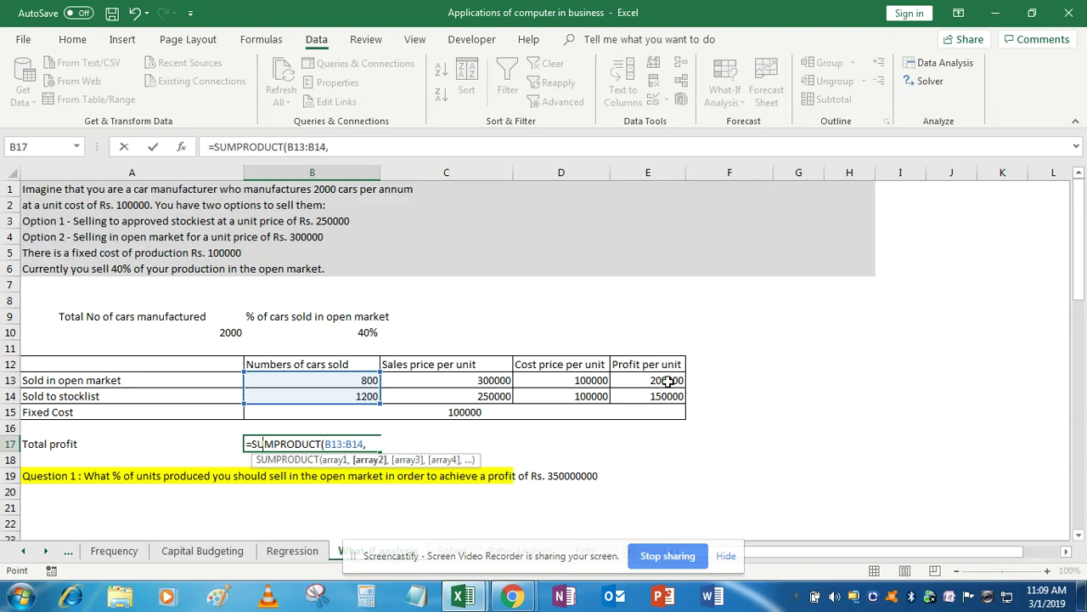
{"action": "left_click_drag", "start_coordinate": [669, 381], "coordinate": [668, 395]}
{"action": "type", "text": ")-"}
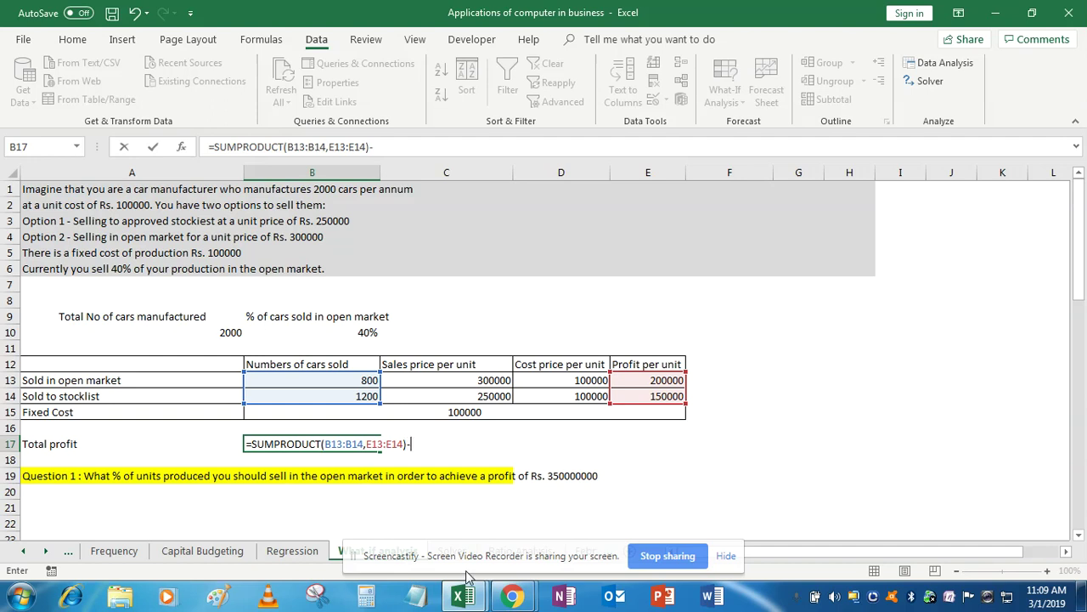
{"action": "left_click", "coordinate": [458, 416]}
{"action": "key", "text": "Return"}
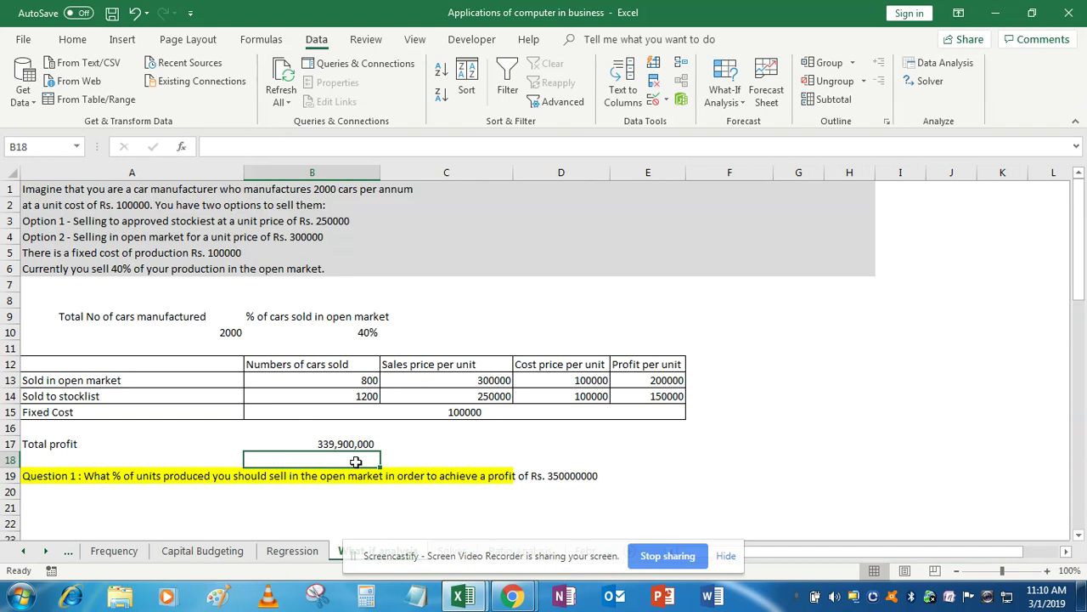
Select and copy the profit model A9:E17
{"action": "left_click_drag", "start_coordinate": [1083, 270], "coordinate": [1085, 296]}
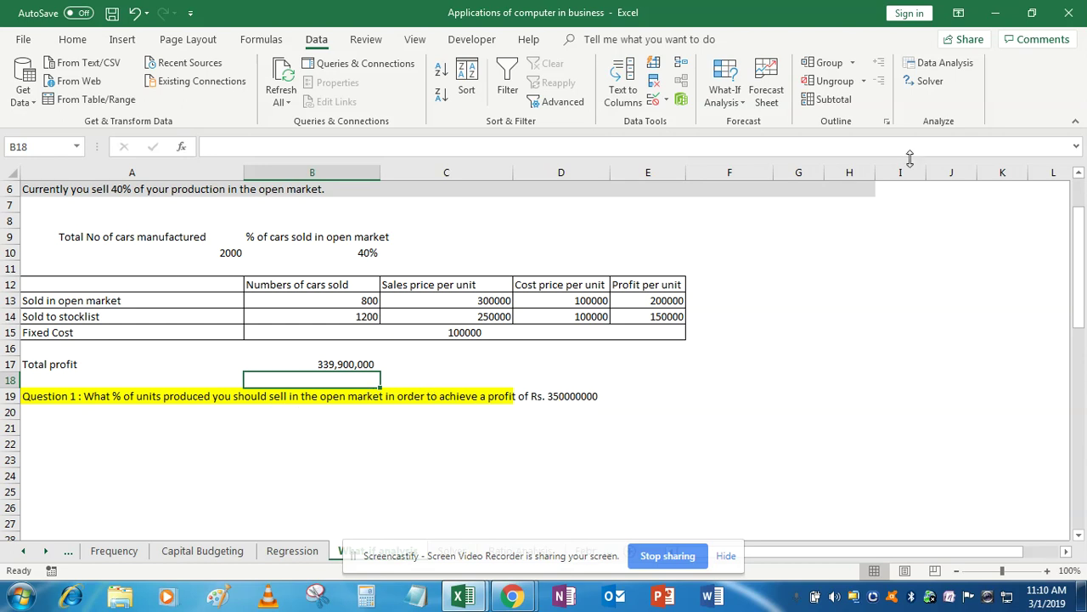
{"action": "left_click", "coordinate": [1078, 534]}
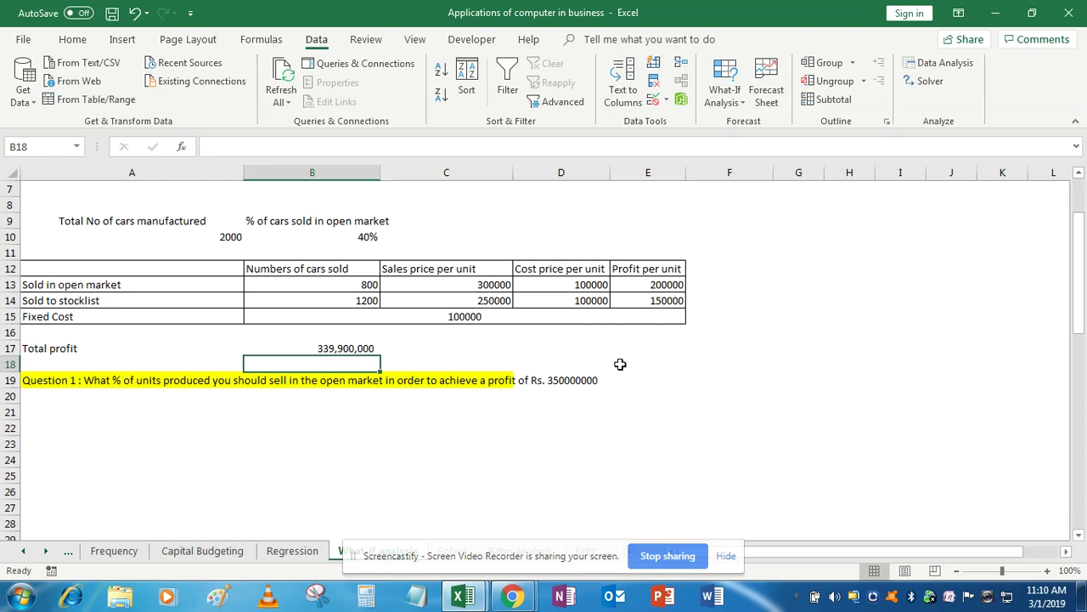
{"action": "left_click", "coordinate": [179, 220]}
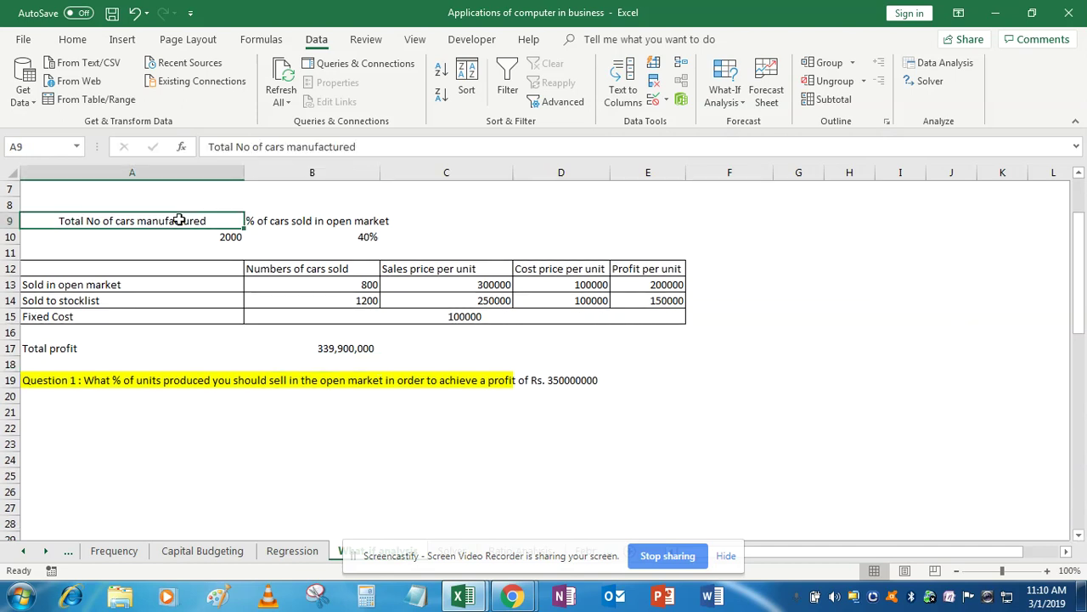
{"action": "key", "text": "shift+Right"}
{"action": "key", "text": "shift+Right"}
{"action": "key", "text": "shift+Right"}
{"action": "key", "text": "shift+Right"}
{"action": "key", "text": "shift+Down"}
{"action": "key", "text": "shift+Down"}
{"action": "key", "text": "shift+Down"}
{"action": "key", "text": "shift+Down"}
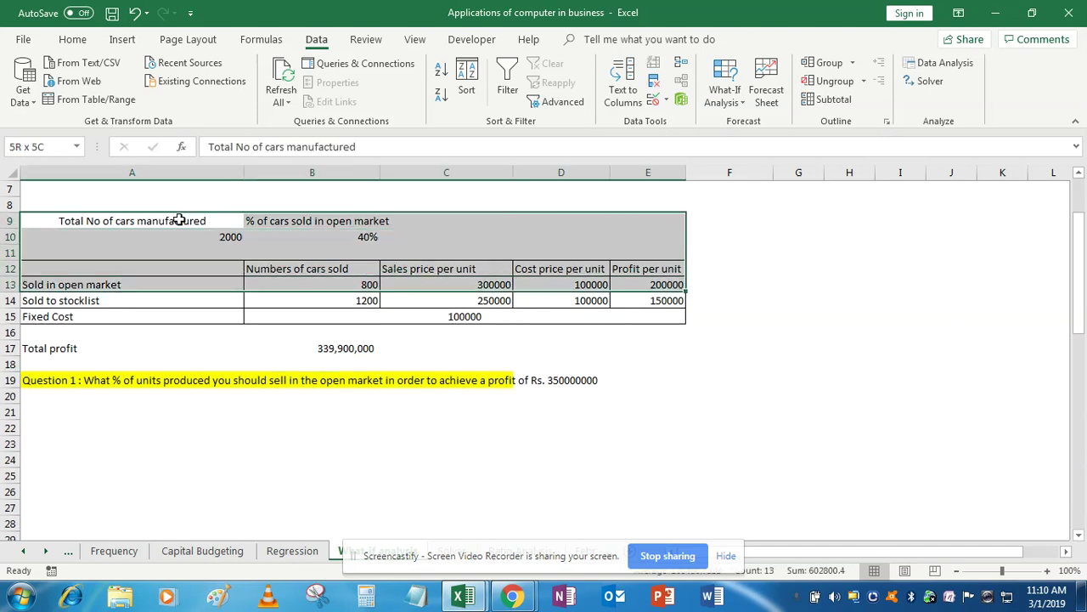
{"action": "key", "text": "shift+Down"}
{"action": "key", "text": "shift+Down"}
{"action": "key", "text": "shift+Down"}
{"action": "key", "text": "shift+Down"}
{"action": "key", "text": "ctrl+c"}
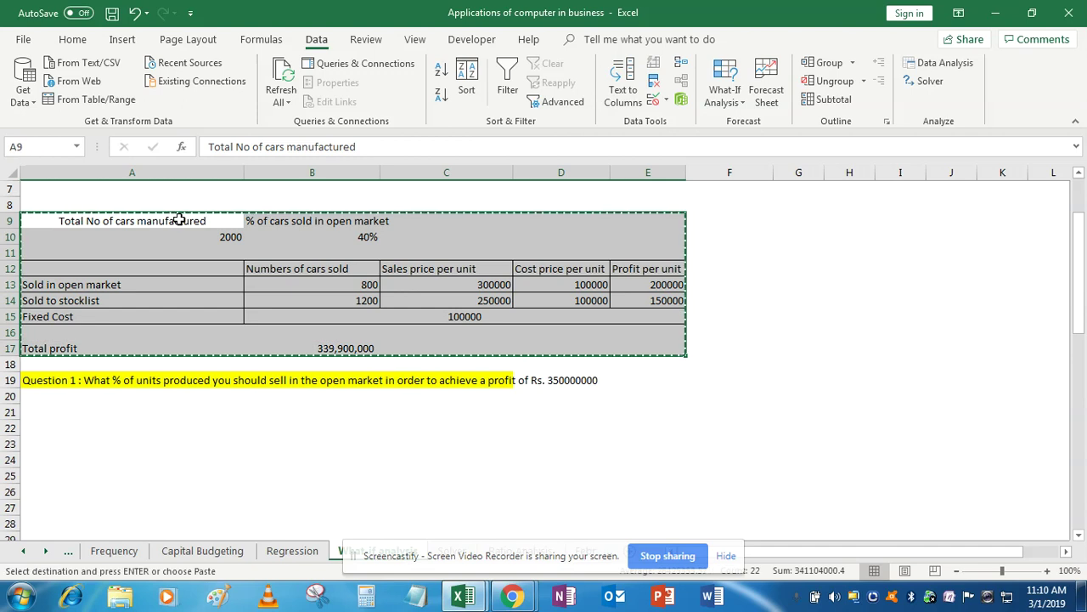
Paste the model copy at A21 and select its open-market share cell B22
{"action": "key", "text": "Down"}
{"action": "key", "text": "Down"}
{"action": "key", "text": "Down"}
{"action": "key", "text": "Down"}
{"action": "key", "text": "Down"}
{"action": "key", "text": "Down"}
{"action": "key", "text": "Down"}
{"action": "key", "text": "Down"}
{"action": "key", "text": "Down"}
{"action": "key", "text": "Down"}
{"action": "key", "text": "Down"}
{"action": "key", "text": "Down"}
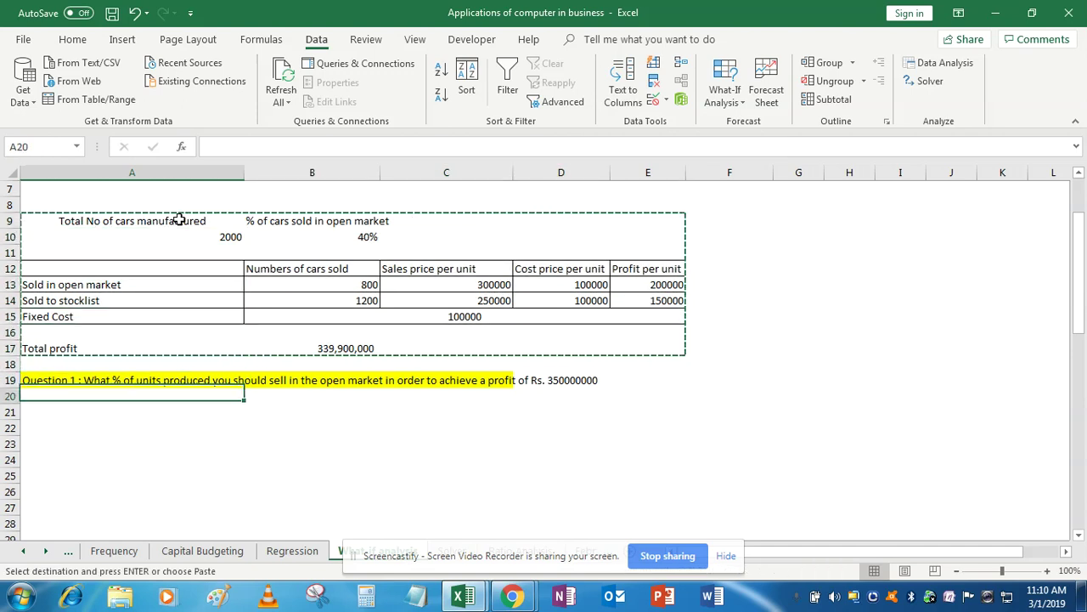
{"action": "key", "text": "ctrl+v"}
{"action": "key", "text": "Down"}
{"action": "key", "text": "Down"}
{"action": "key", "text": "Down"}
{"action": "key", "text": "Down"}
{"action": "key", "text": "Down"}
{"action": "key", "text": "Down"}
{"action": "key", "text": "Down"}
{"action": "key", "text": "Down"}
{"action": "key", "text": "Up"}
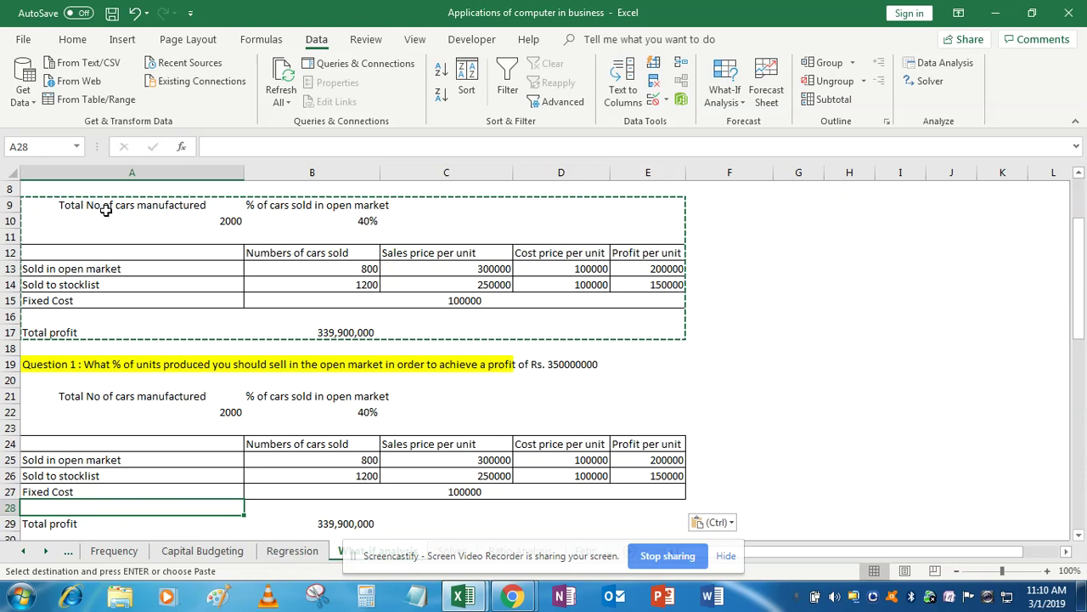
{"action": "left_click", "coordinate": [362, 414]}
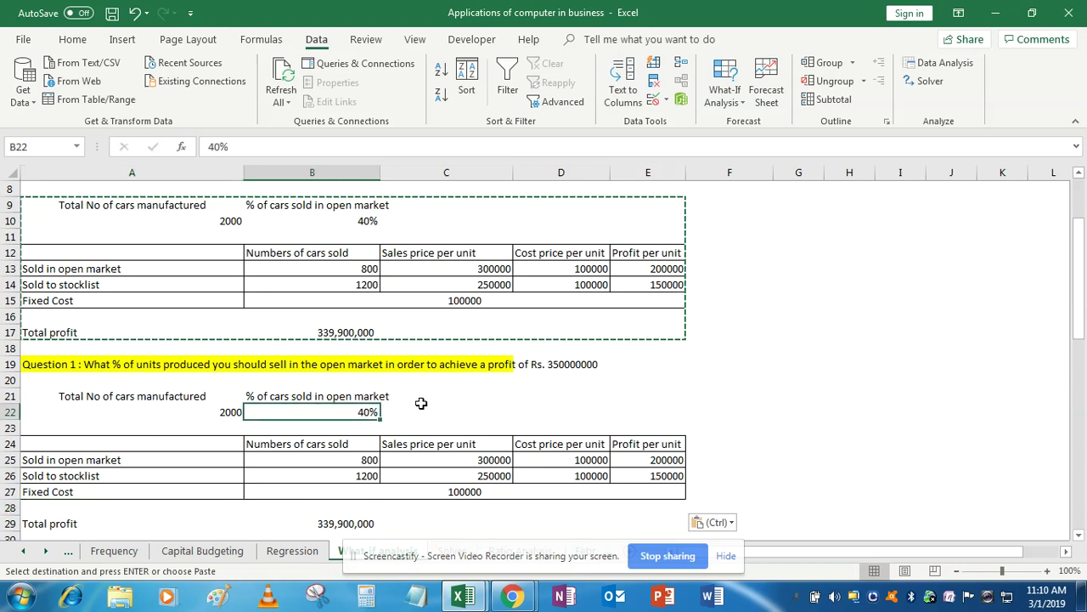
Set Goal Seek with set cell B29, value 350000000, changing cell B22
{"action": "left_click", "coordinate": [736, 109]}
{"action": "left_click", "coordinate": [739, 142]}
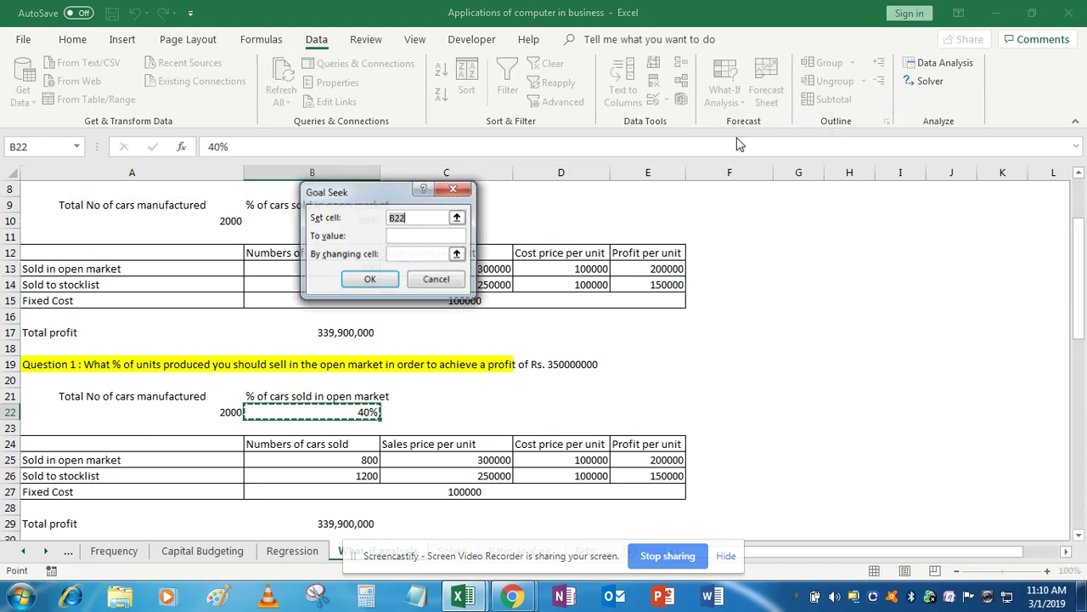
{"action": "left_click_drag", "start_coordinate": [390, 202], "coordinate": [584, 209]}
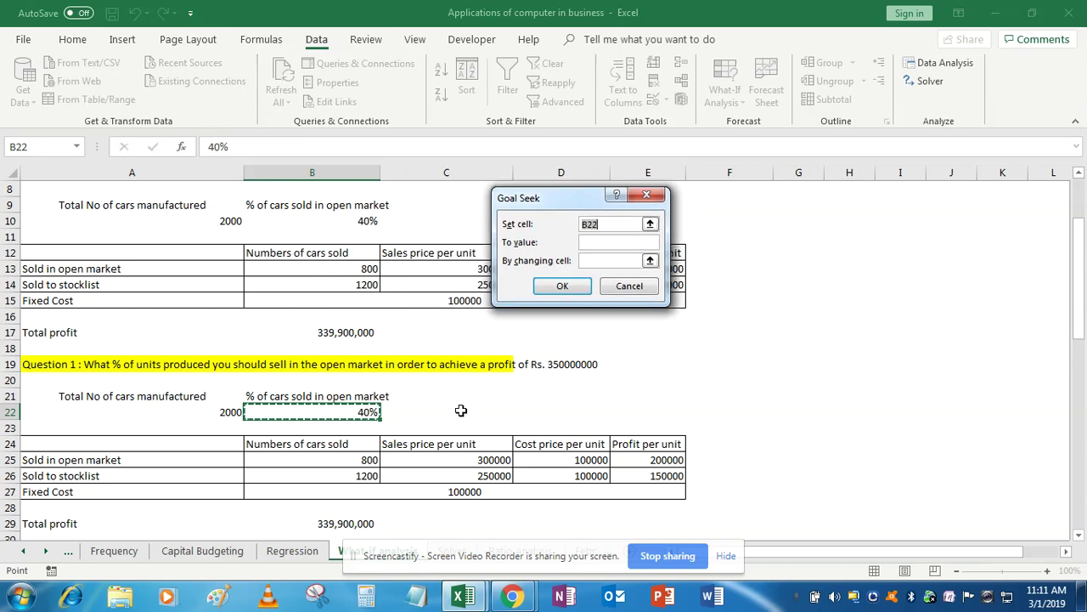
{"action": "left_click", "coordinate": [350, 523]}
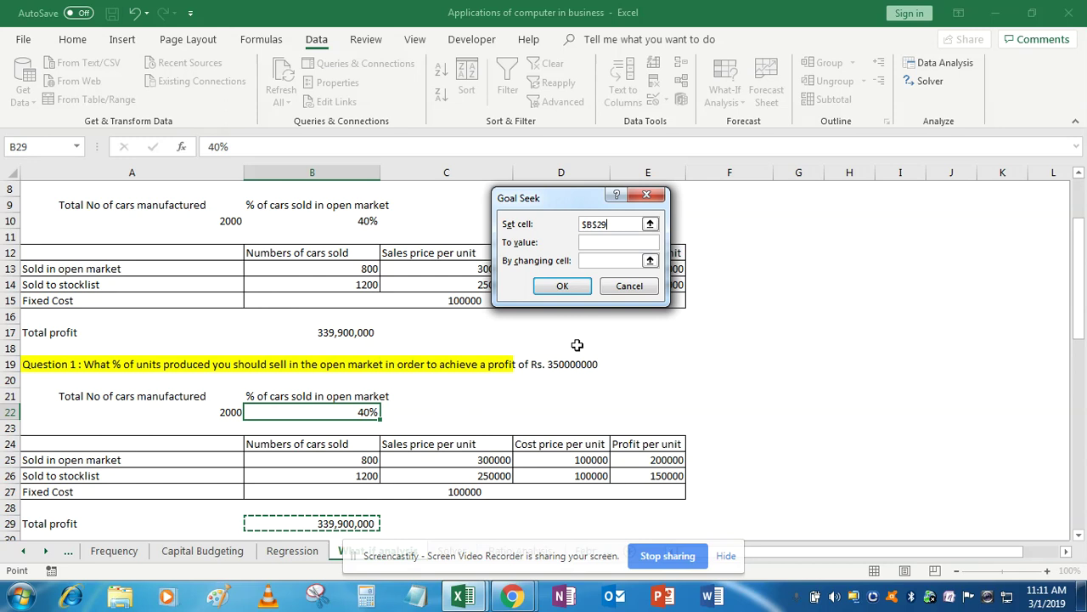
{"action": "left_click", "coordinate": [592, 241]}
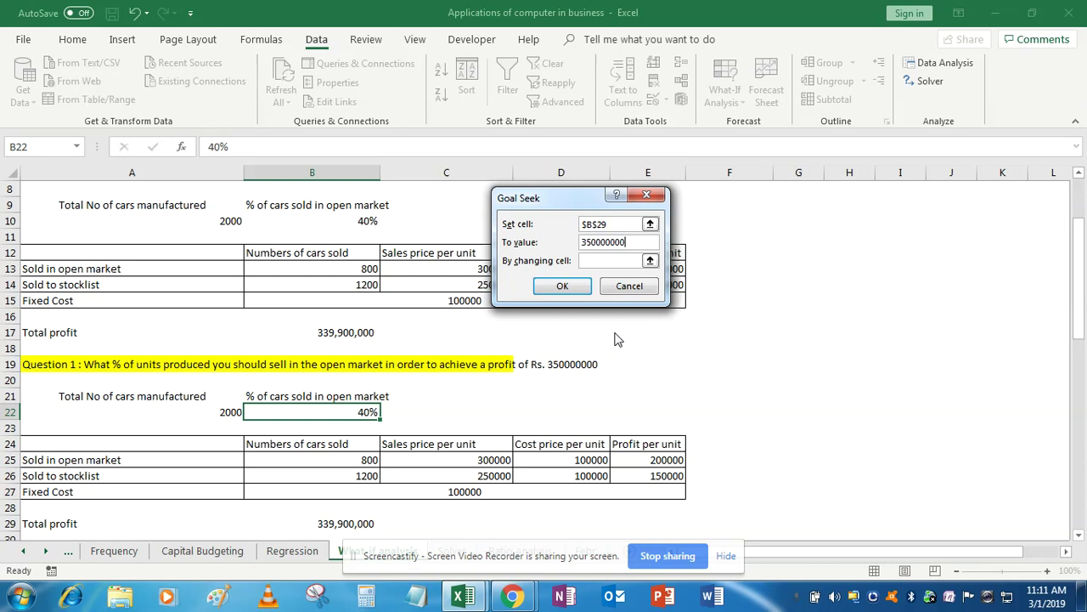
{"action": "left_click", "coordinate": [609, 259]}
{"action": "left_click", "coordinate": [352, 412]}
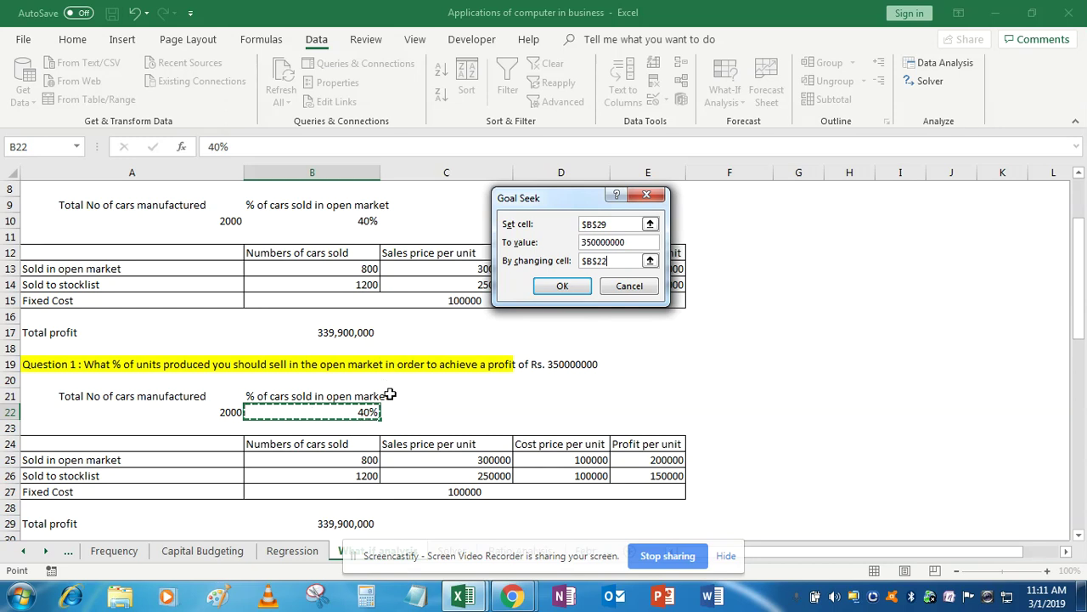
Run Goal Seek and accept the result of 50% open-market share
{"action": "left_click", "coordinate": [562, 287]}
{"action": "left_click", "coordinate": [576, 290]}
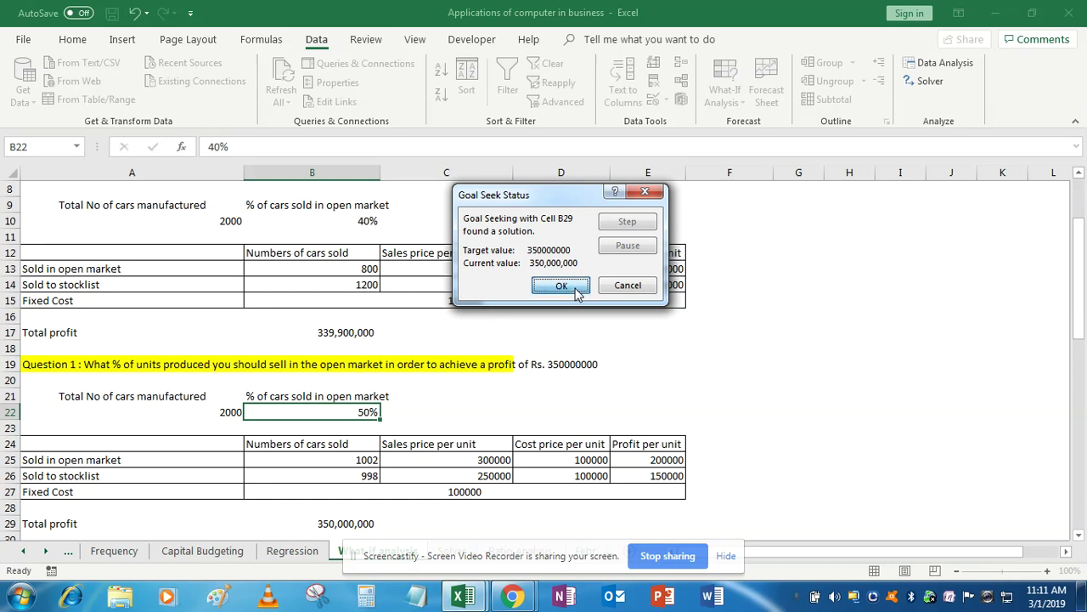